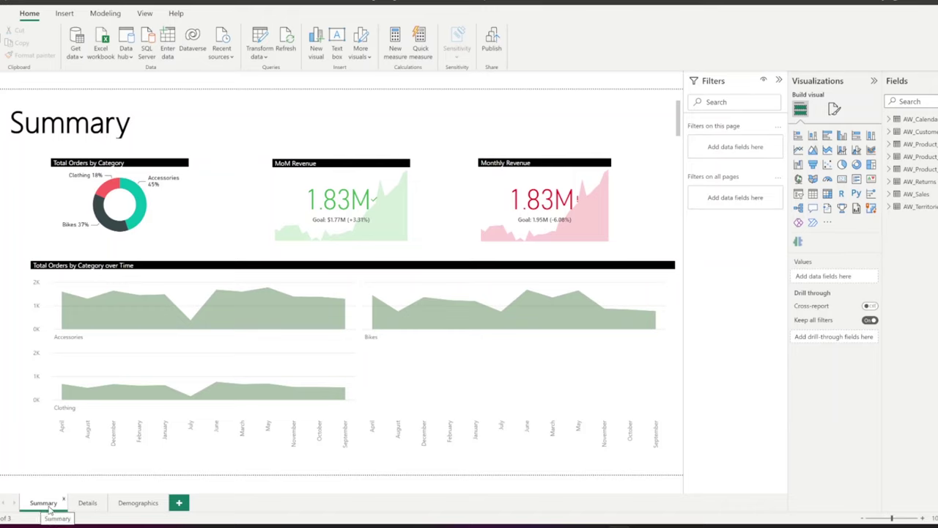
Look through the Details, Demographics and Summary report pages.
{"action": "left_click", "coordinate": [87, 504]}
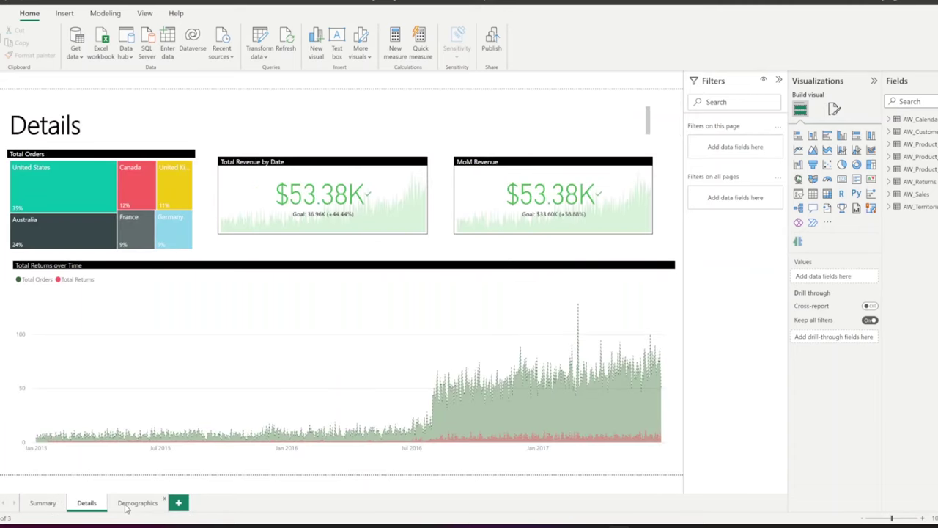
{"action": "left_click", "coordinate": [136, 504]}
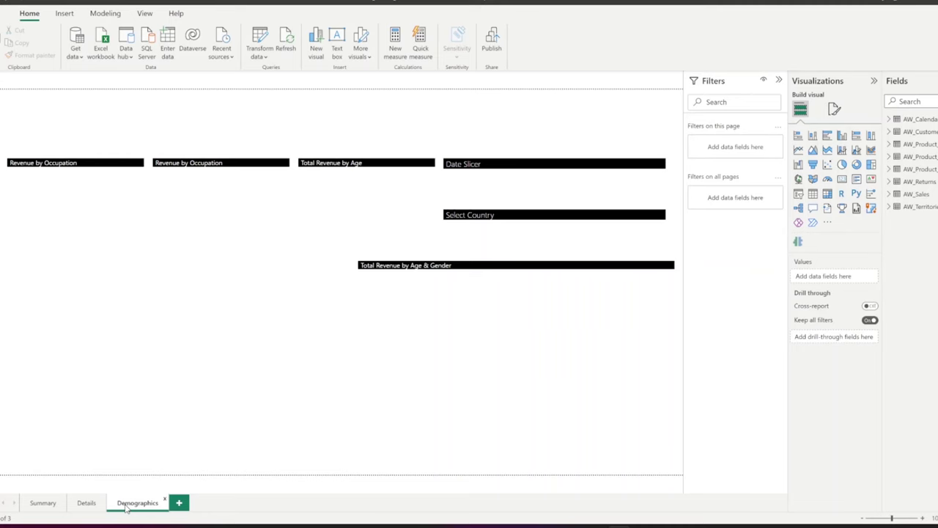
{"action": "left_click", "coordinate": [33, 508]}
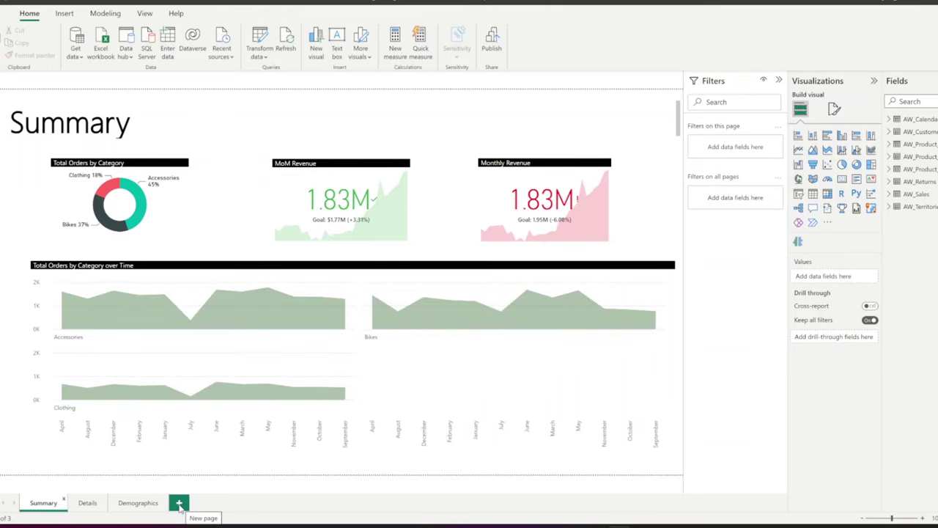
Add a new page named 'Table of Contents' and move it to the front.
{"action": "left_click", "coordinate": [179, 504]}
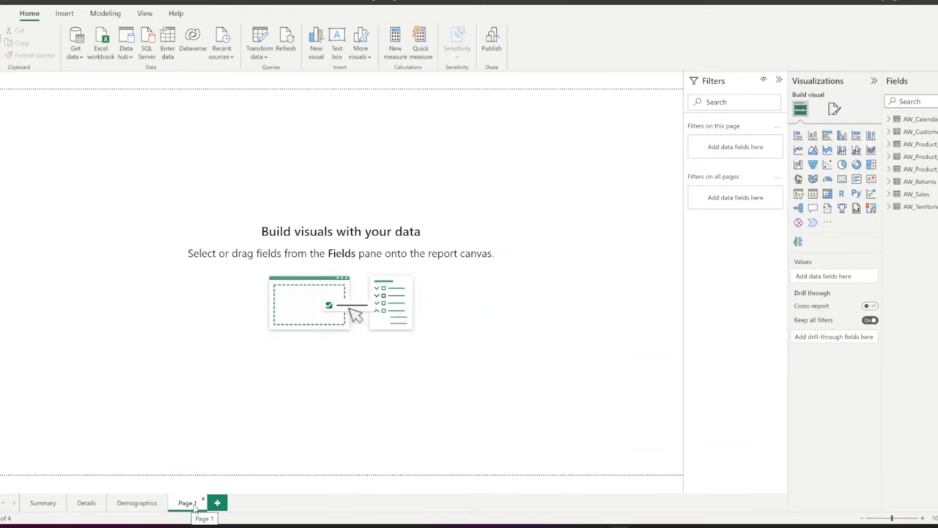
{"action": "double_click", "coordinate": [193, 506]}
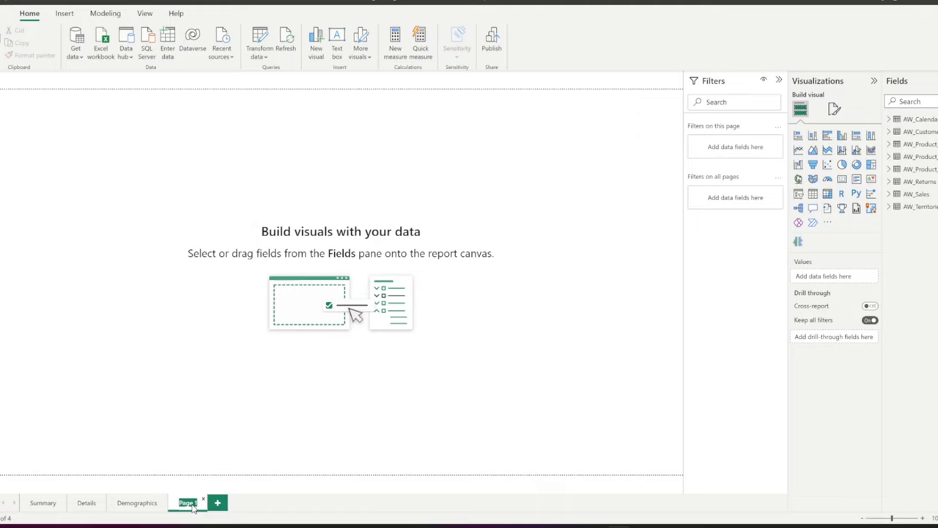
{"action": "type", "text": "Content"}
{"action": "type", "text": "s"}
{"action": "key", "text": "Return"}
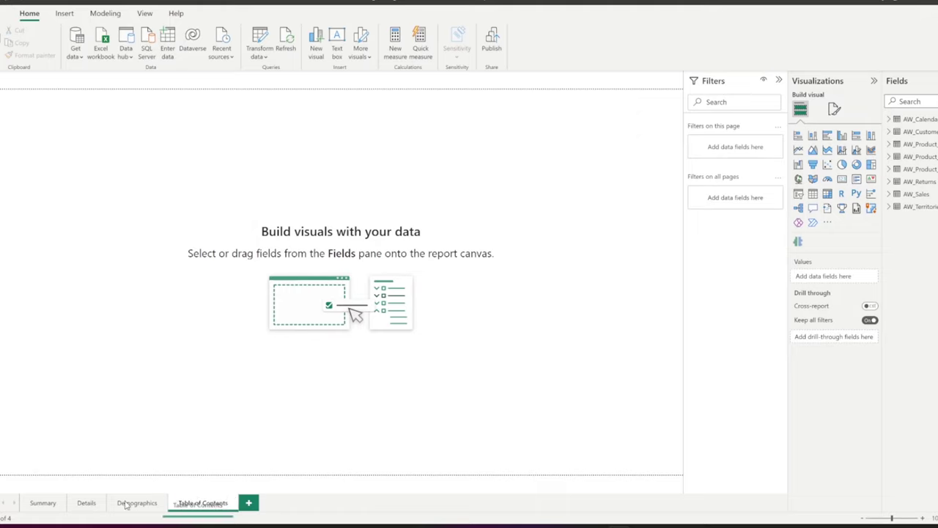
{"action": "left_click_drag", "start_coordinate": [126, 505], "coordinate": [27, 508]}
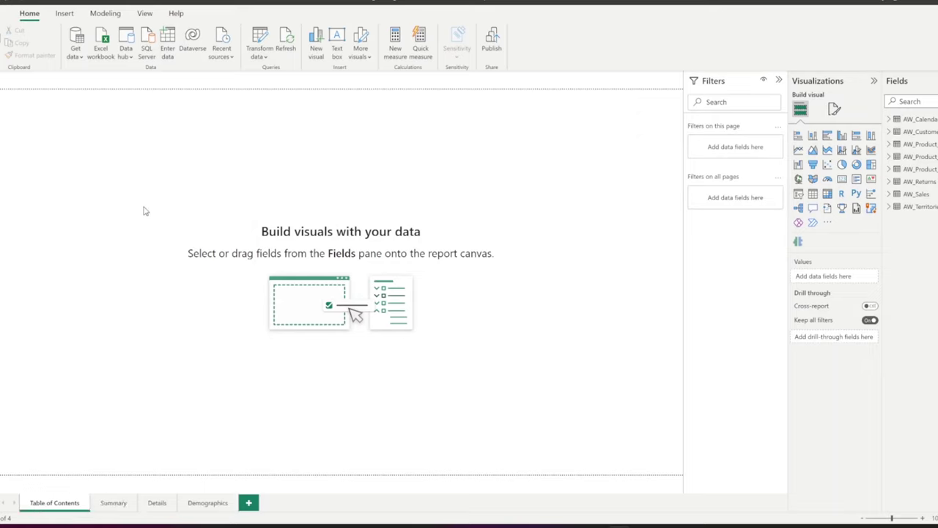
Insert a blank button and stretch it into a wide bar across the upper canvas.
{"action": "left_click", "coordinate": [70, 18]}
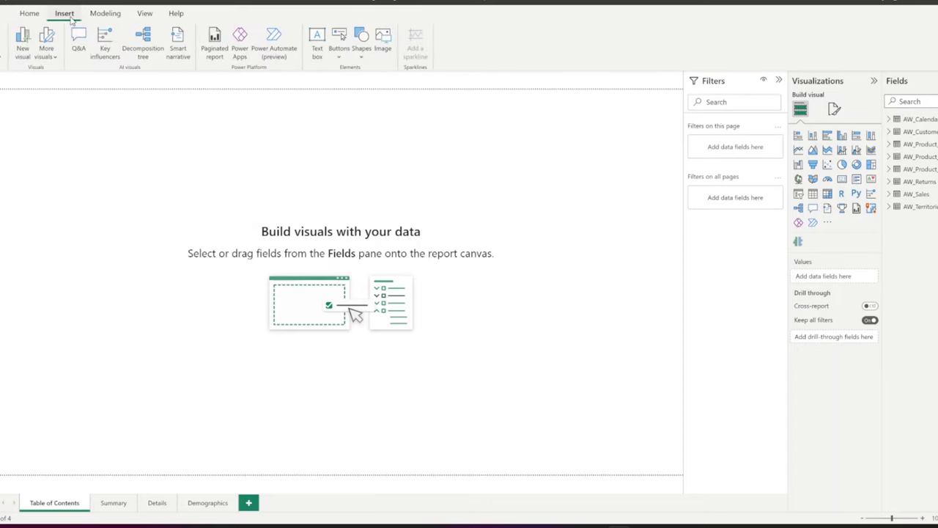
{"action": "left_click", "coordinate": [345, 58]}
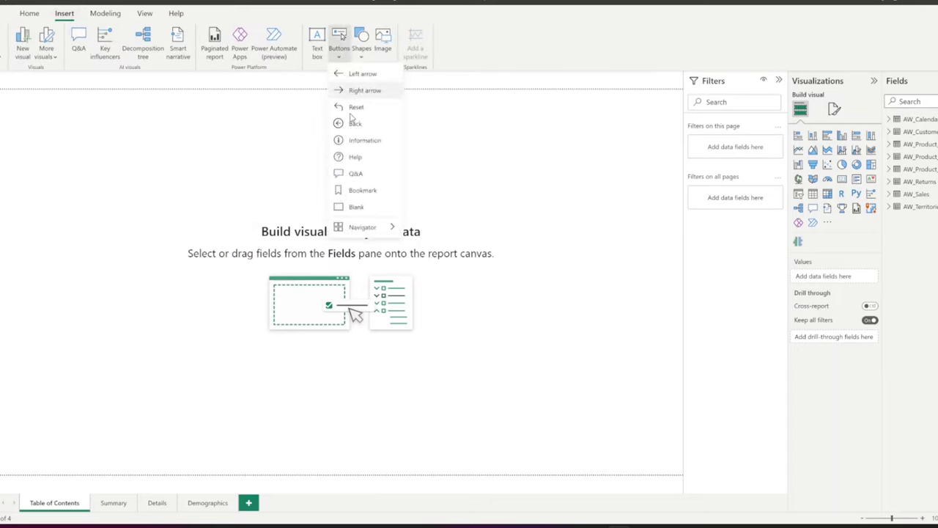
{"action": "left_click", "coordinate": [376, 211]}
{"action": "left_click_drag", "start_coordinate": [35, 107], "coordinate": [635, 209]}
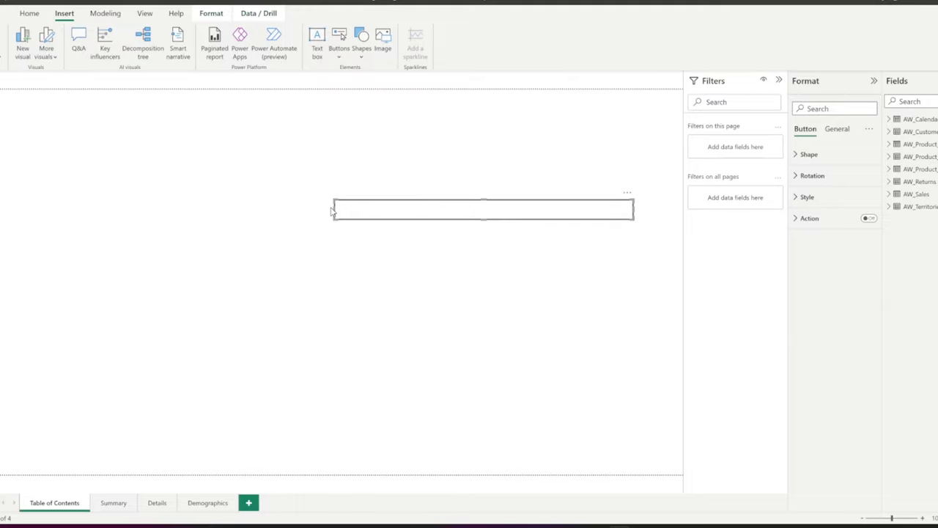
{"action": "left_click_drag", "start_coordinate": [332, 211], "coordinate": [57, 211]}
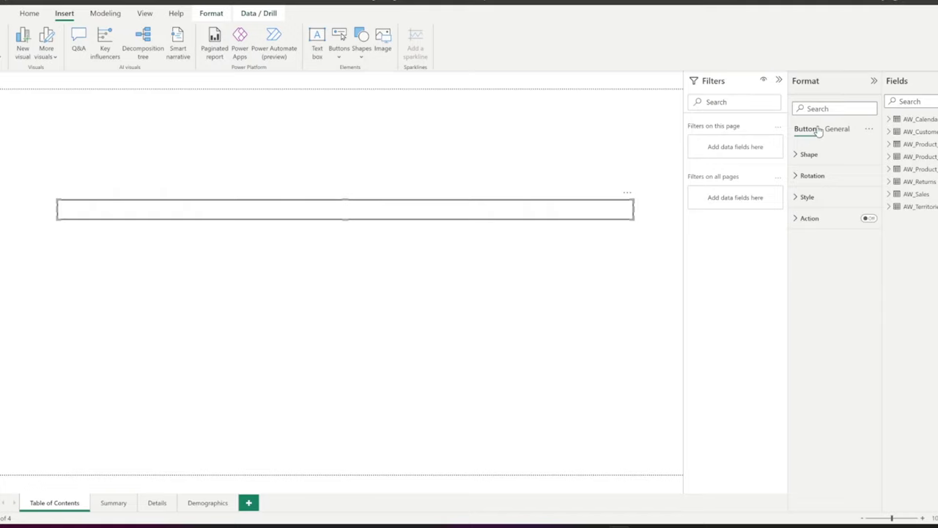
Expand the button's Shape settings and keep the Default state selected.
{"action": "left_click", "coordinate": [812, 155]}
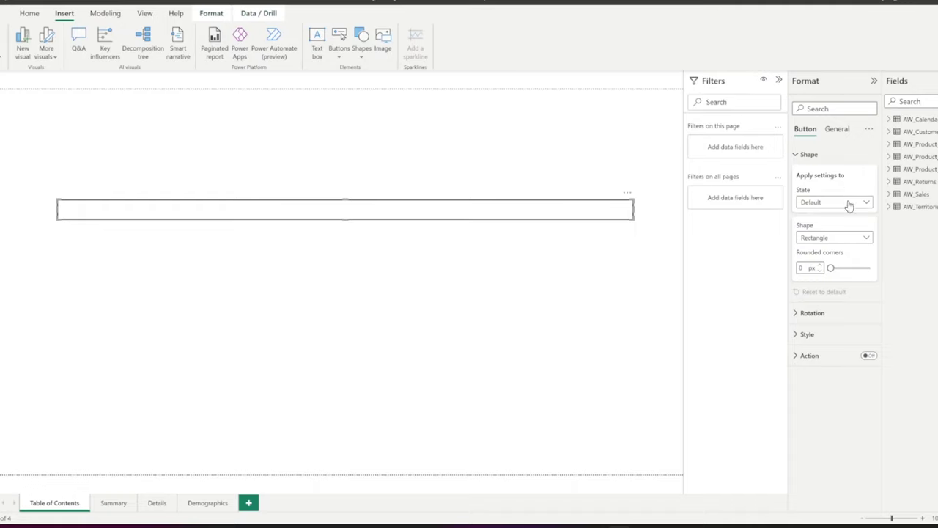
{"action": "left_click", "coordinate": [849, 204]}
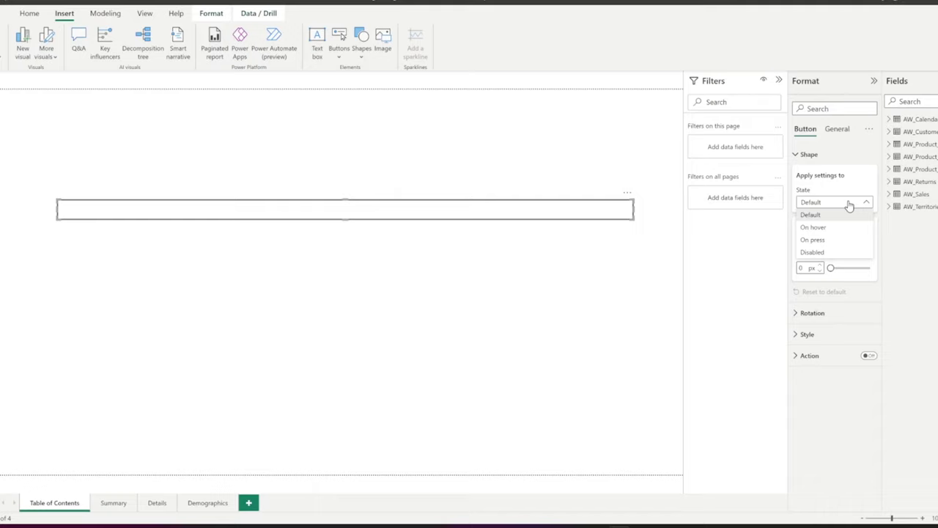
{"action": "left_click", "coordinate": [851, 214]}
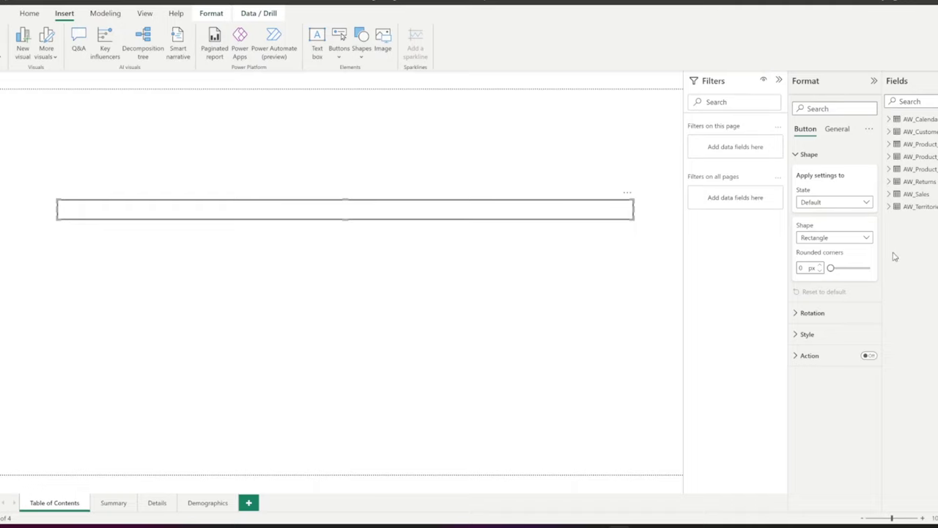
Turn on the button's text and enter the label 'Summary'.
{"action": "left_click", "coordinate": [843, 335]}
{"action": "scroll", "coordinate": [842, 319], "scroll_direction": "down", "scroll_amount": 3}
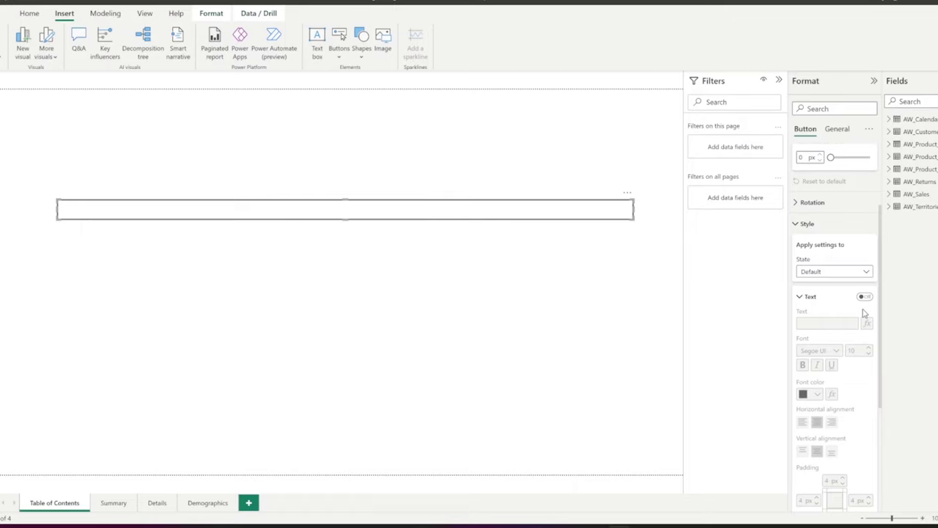
{"action": "left_click", "coordinate": [865, 298]}
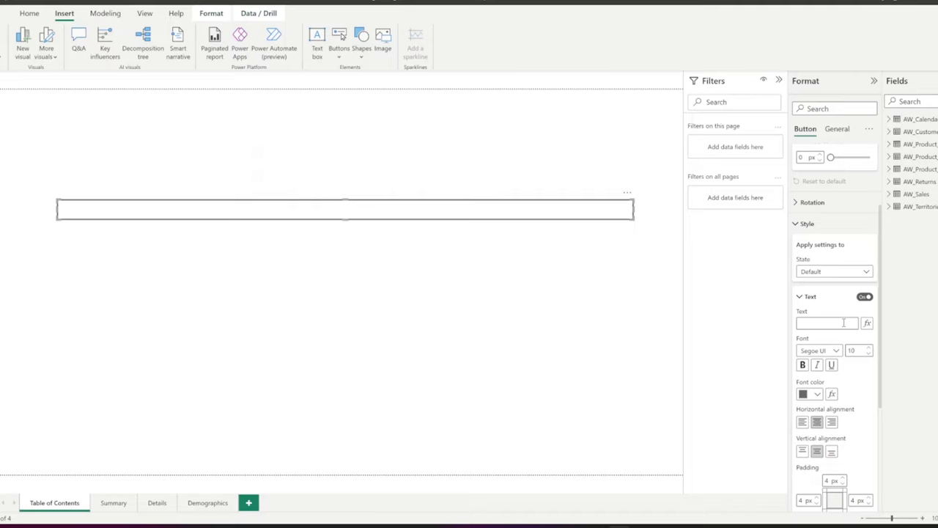
{"action": "type", "text": "ummary"}
{"action": "key", "text": "Return"}
Make the Summary label bold, size 13 and black.
{"action": "left_click", "coordinate": [803, 365]}
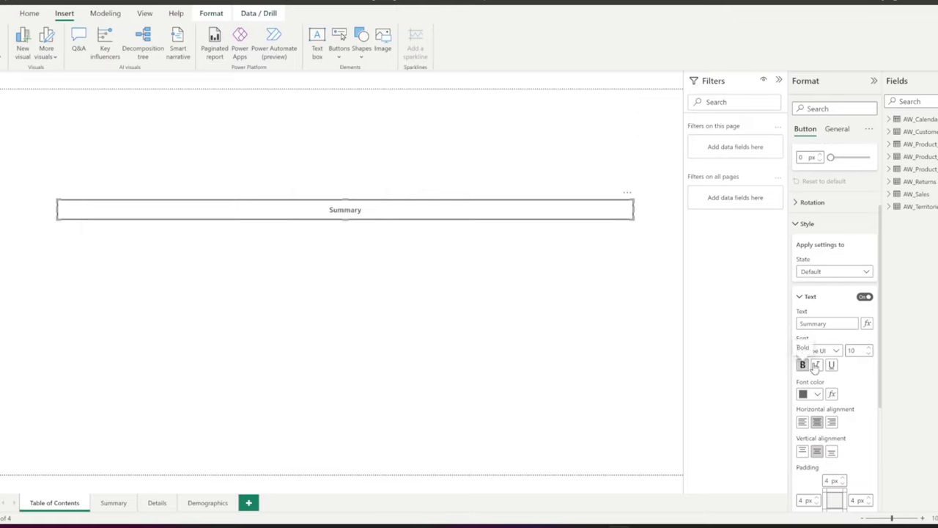
{"action": "left_click", "coordinate": [871, 349]}
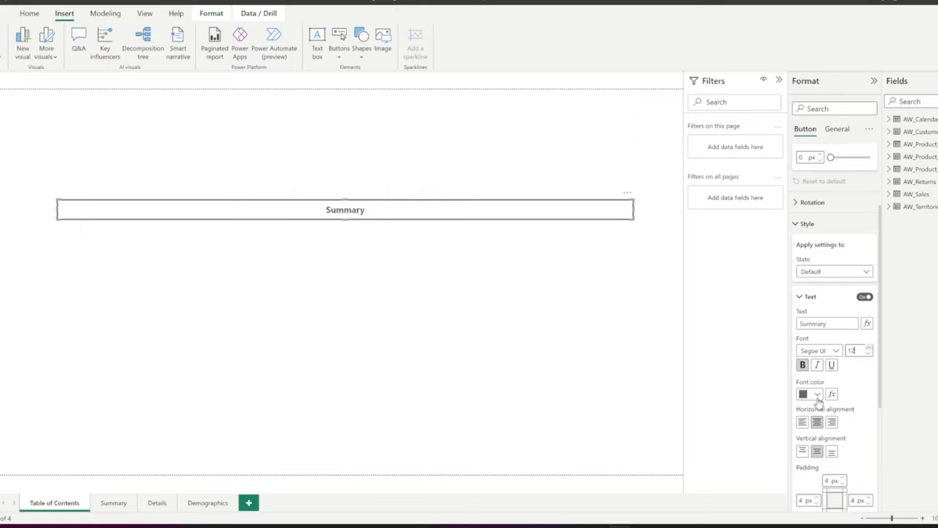
{"action": "left_click", "coordinate": [818, 394]}
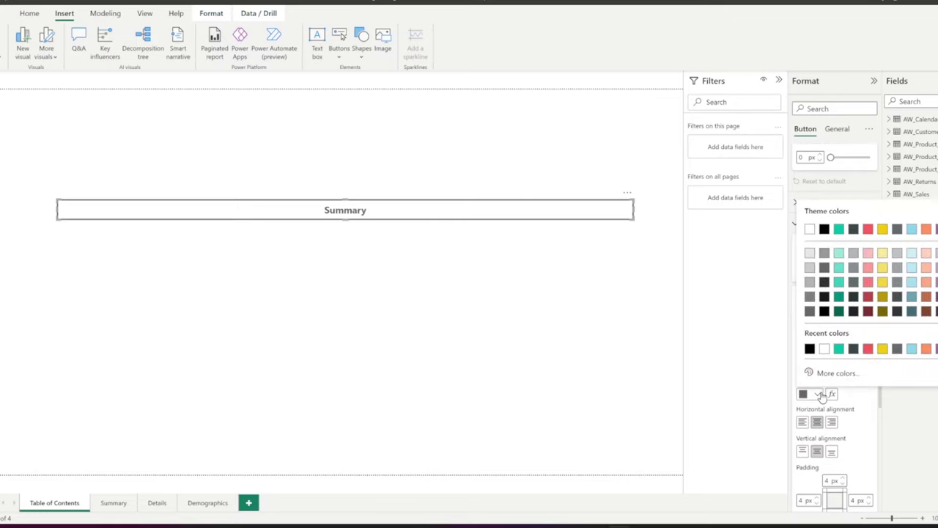
{"action": "left_click", "coordinate": [810, 349]}
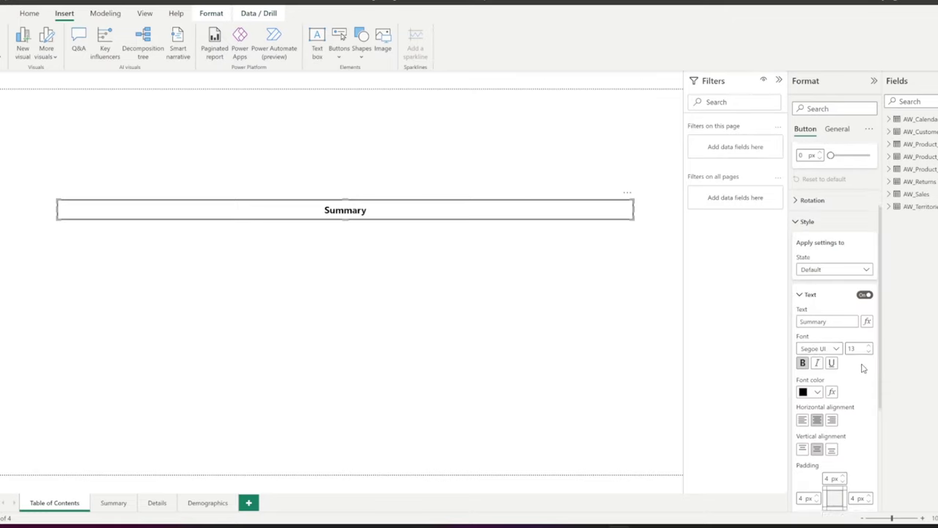
{"action": "scroll", "coordinate": [825, 242], "scroll_direction": "down", "scroll_amount": 3}
{"action": "left_click", "coordinate": [805, 184]}
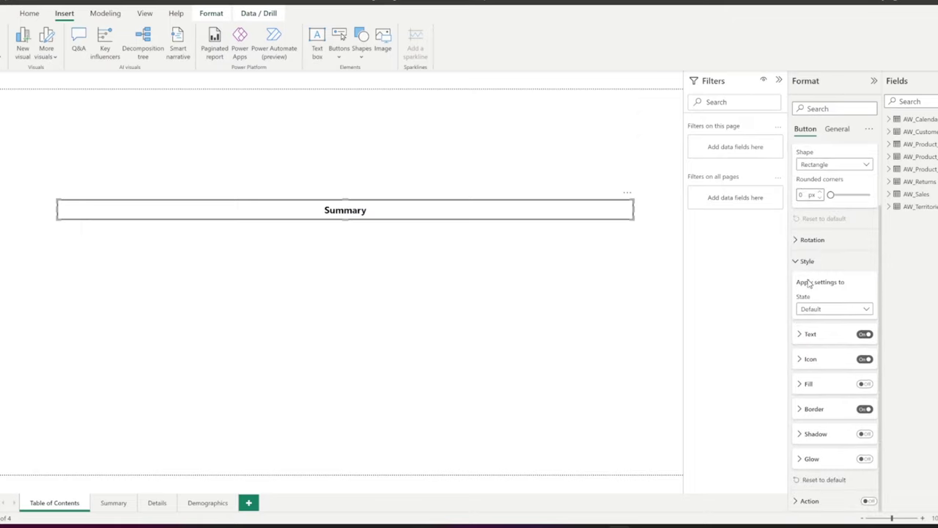
Add a red right-arrow icon aligned to the right edge of the button.
{"action": "left_click", "coordinate": [802, 360]}
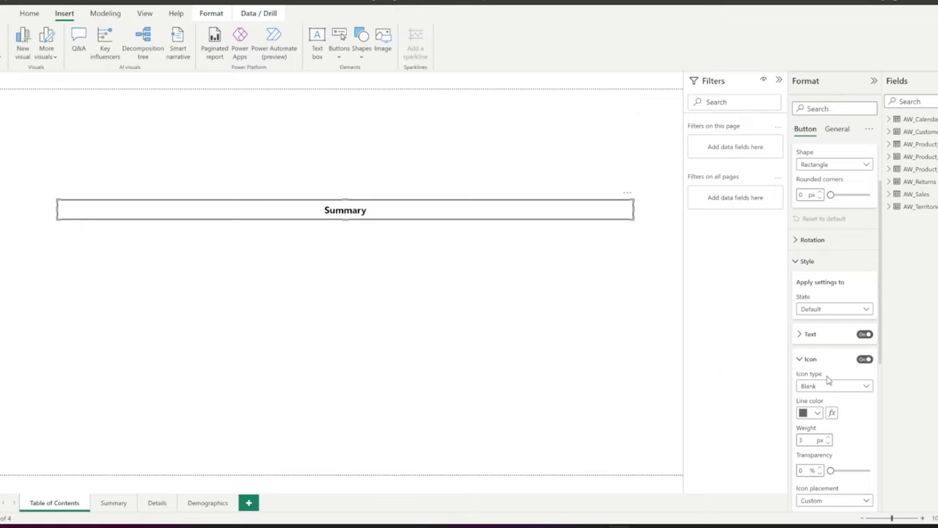
{"action": "left_click", "coordinate": [848, 389]}
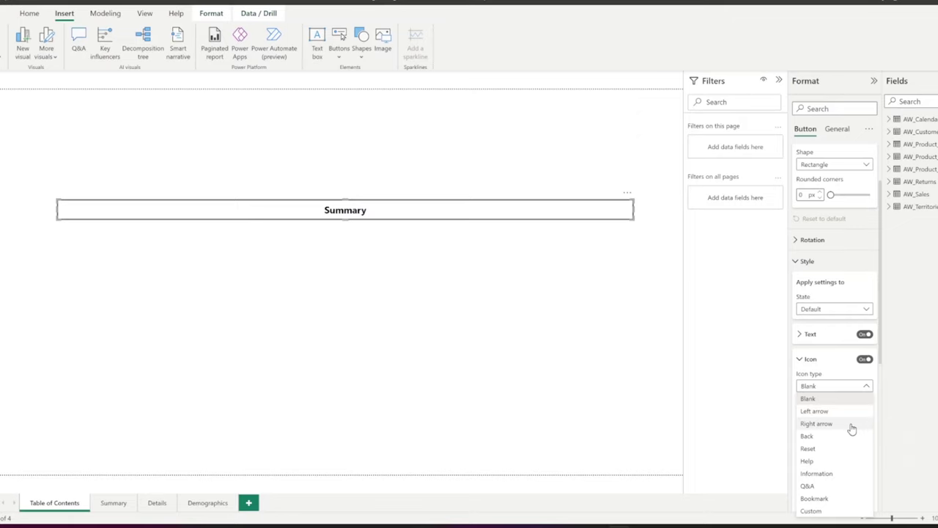
{"action": "left_click", "coordinate": [852, 426]}
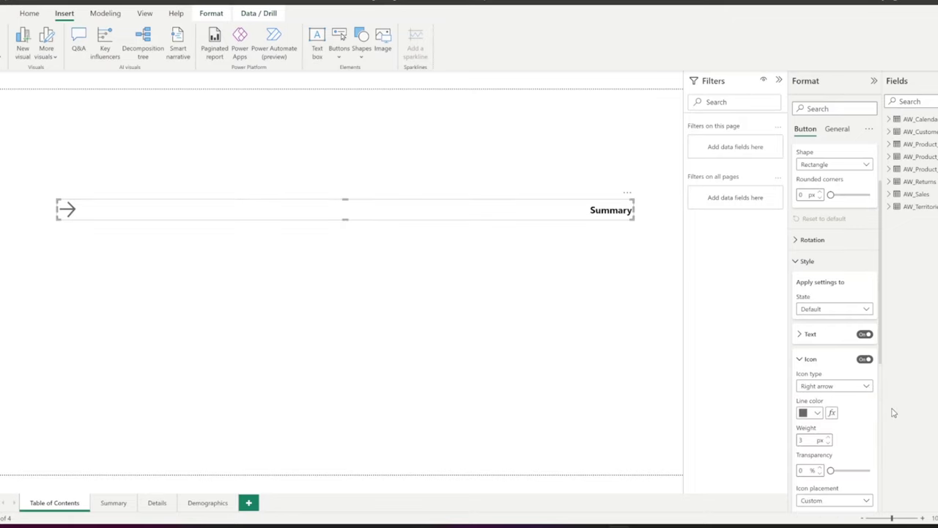
{"action": "scroll", "coordinate": [863, 418], "scroll_direction": "down", "scroll_amount": 1}
{"action": "scroll", "coordinate": [847, 420], "scroll_direction": "up", "scroll_amount": 2}
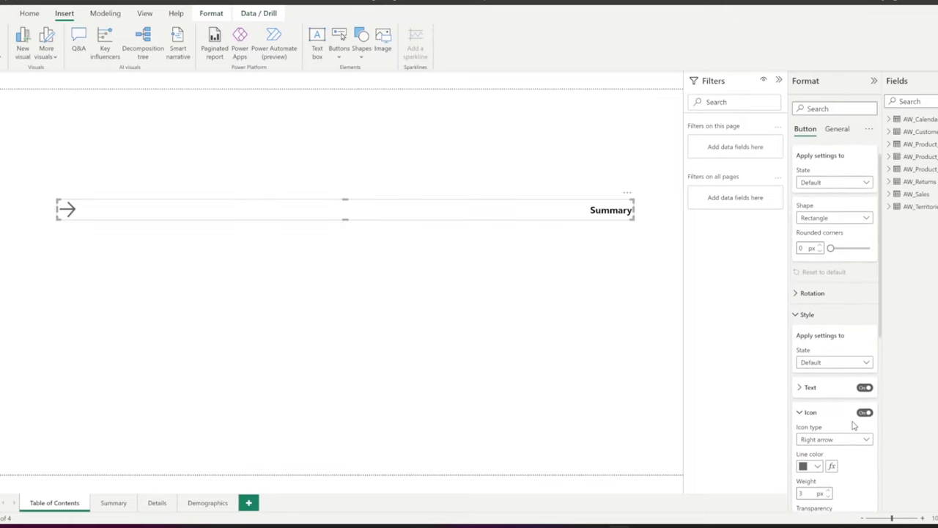
{"action": "scroll", "coordinate": [855, 425], "scroll_direction": "down", "scroll_amount": 3}
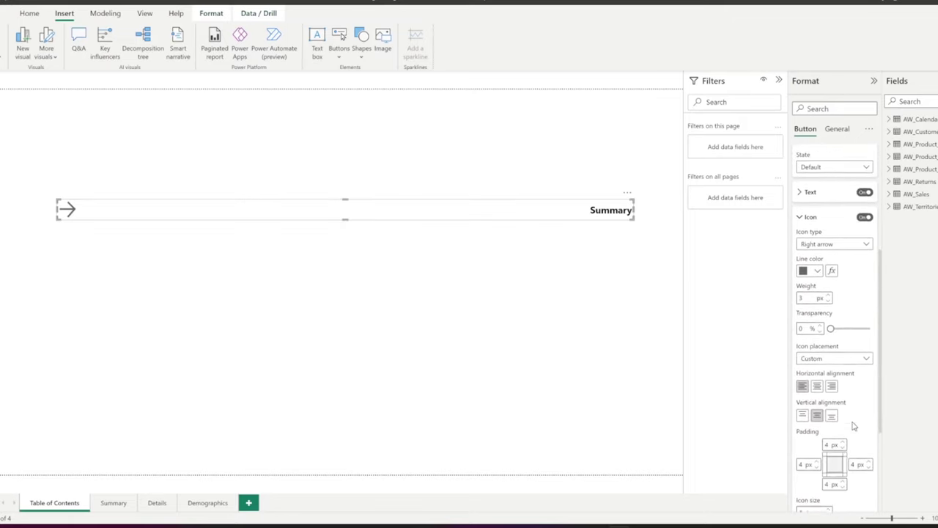
{"action": "left_click", "coordinate": [833, 382]}
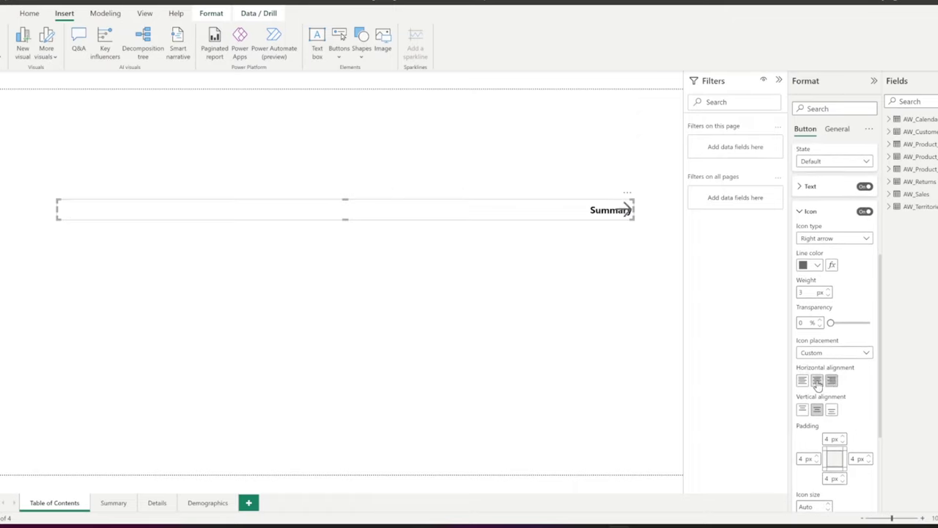
{"action": "scroll", "coordinate": [854, 387], "scroll_direction": "up", "scroll_amount": 2}
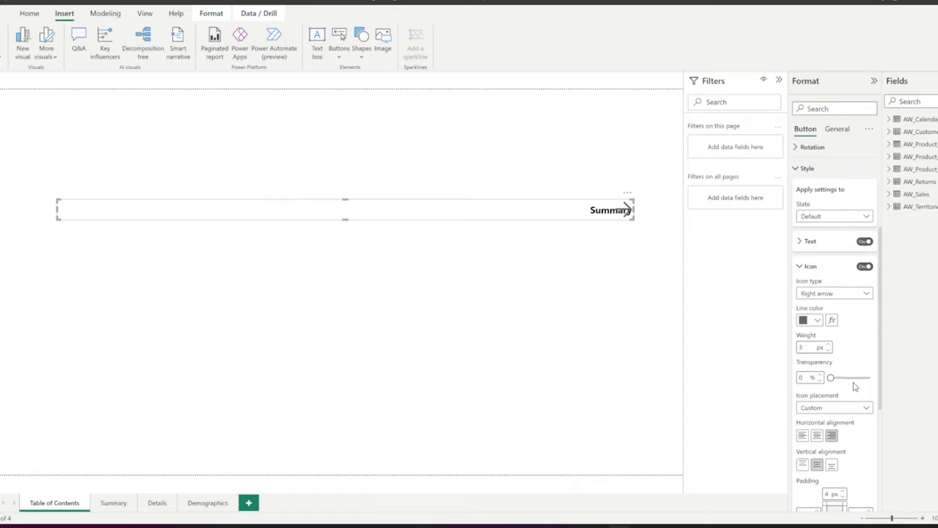
{"action": "left_click", "coordinate": [818, 321]}
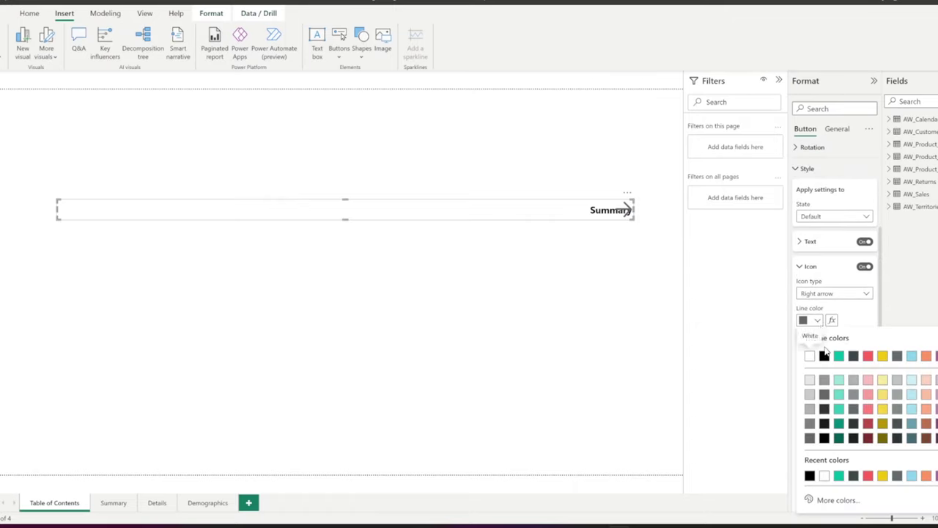
{"action": "left_click", "coordinate": [869, 477]}
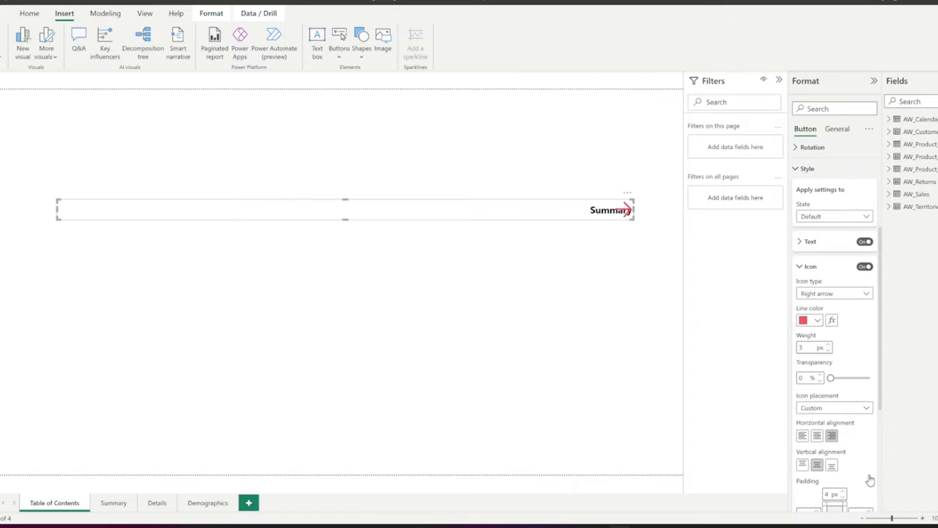
Center the Summary label horizontally, then collapse the Text and Icon sections.
{"action": "left_click", "coordinate": [824, 249]}
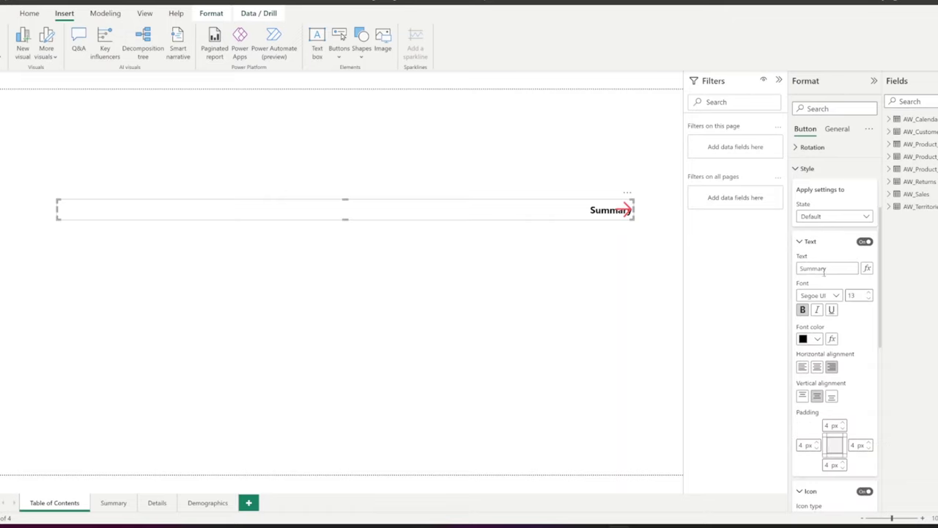
{"action": "left_click", "coordinate": [818, 368]}
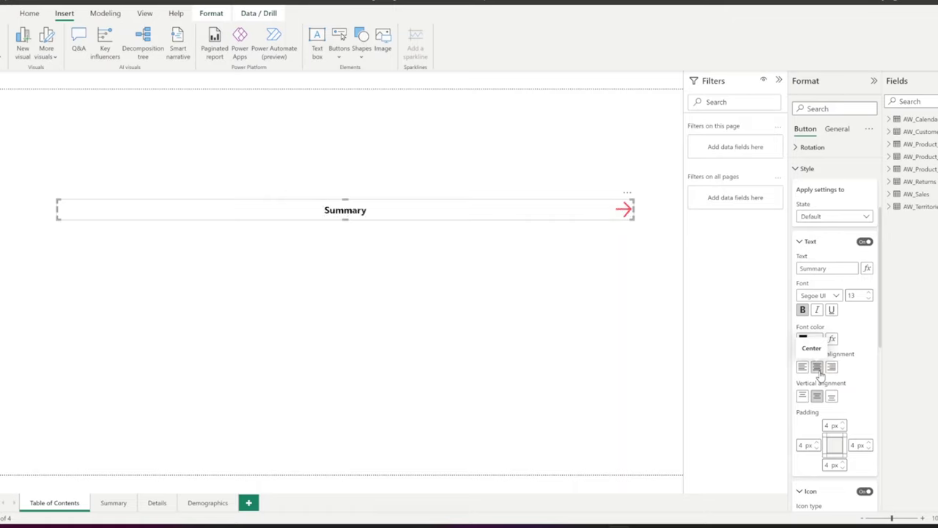
{"action": "left_click", "coordinate": [802, 243]}
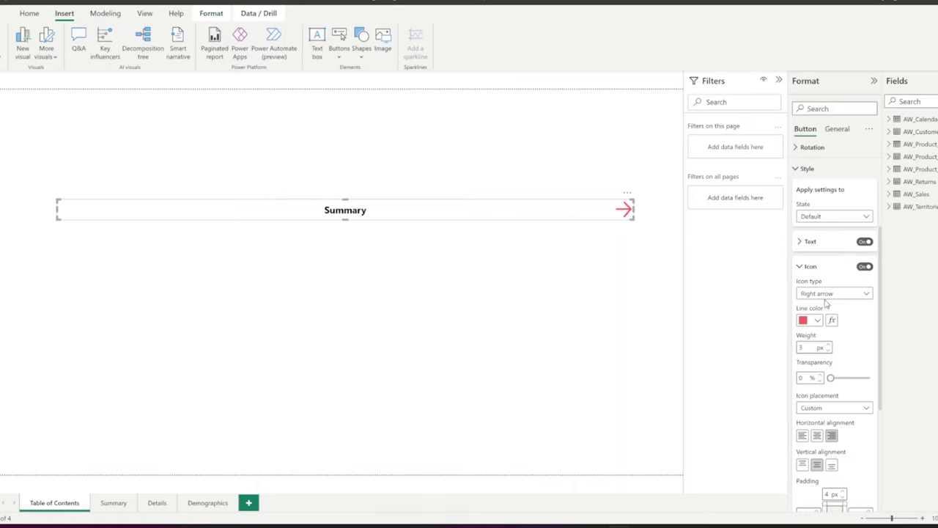
{"action": "left_click", "coordinate": [805, 270]}
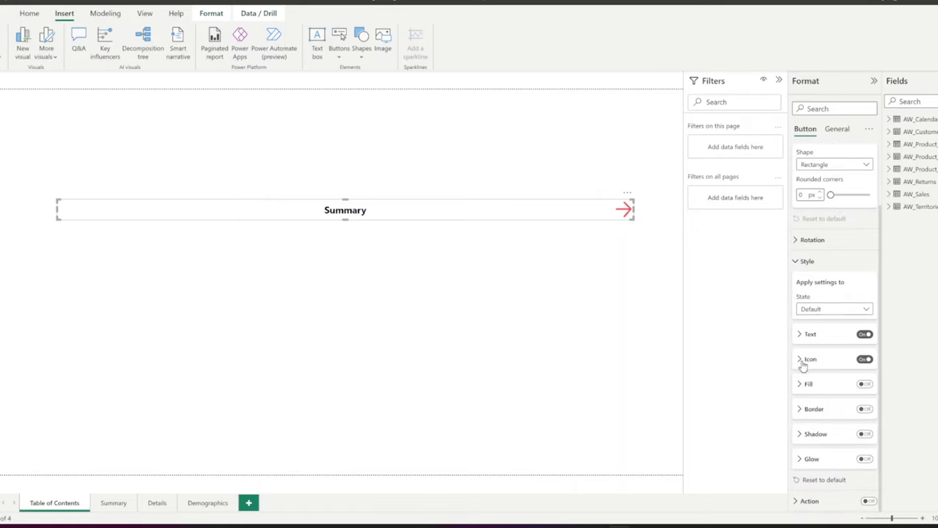
Turn on the button's fill and set it to teal.
{"action": "left_click", "coordinate": [802, 388]}
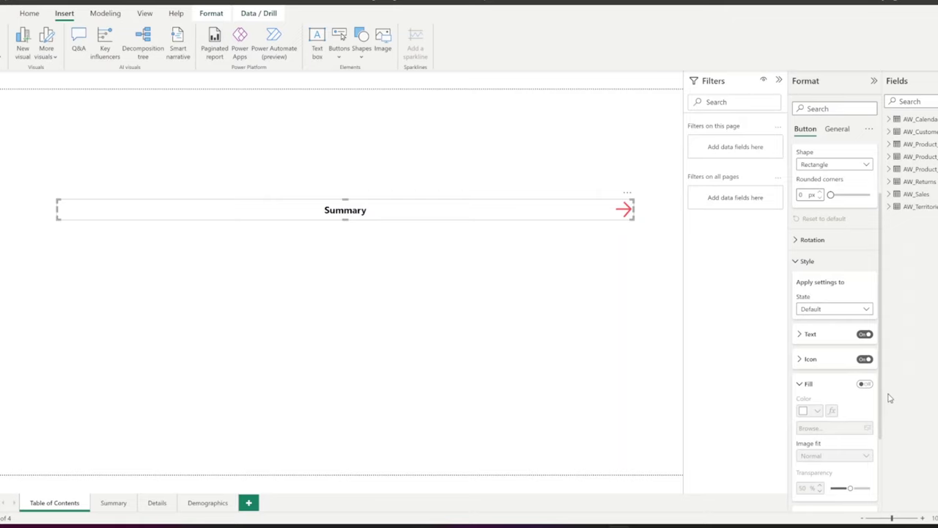
{"action": "left_click", "coordinate": [865, 384]}
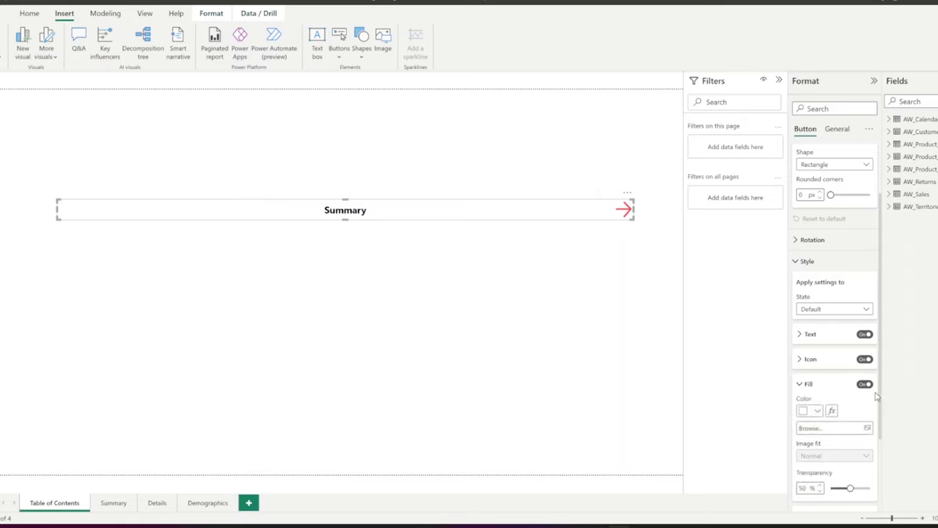
{"action": "scroll", "coordinate": [882, 410], "scroll_direction": "down", "scroll_amount": 3}
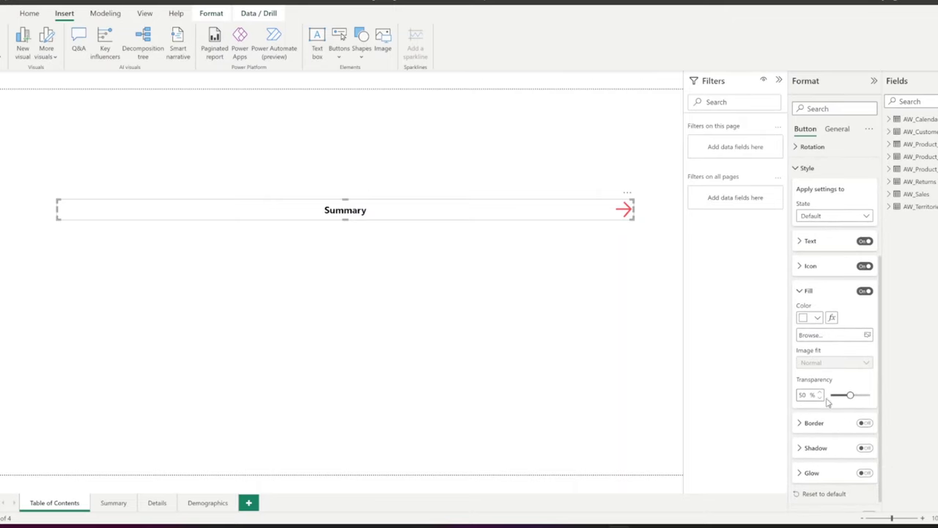
{"action": "left_click", "coordinate": [818, 318]}
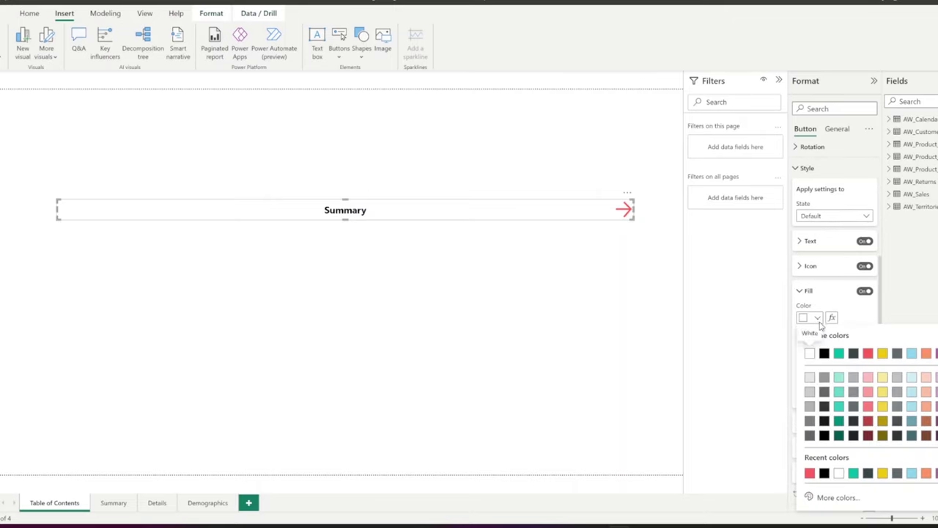
{"action": "left_click", "coordinate": [838, 354]}
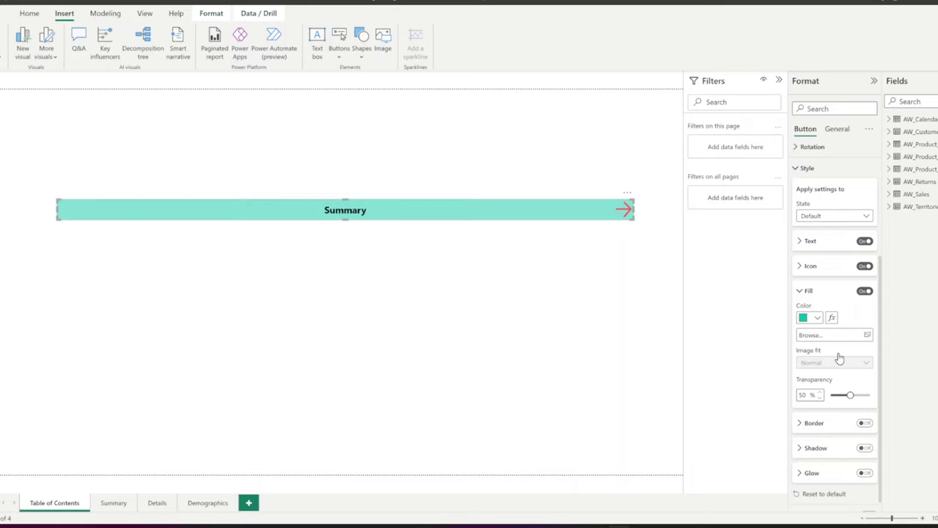
Add a black border around the Summary button.
{"action": "left_click", "coordinate": [836, 429]}
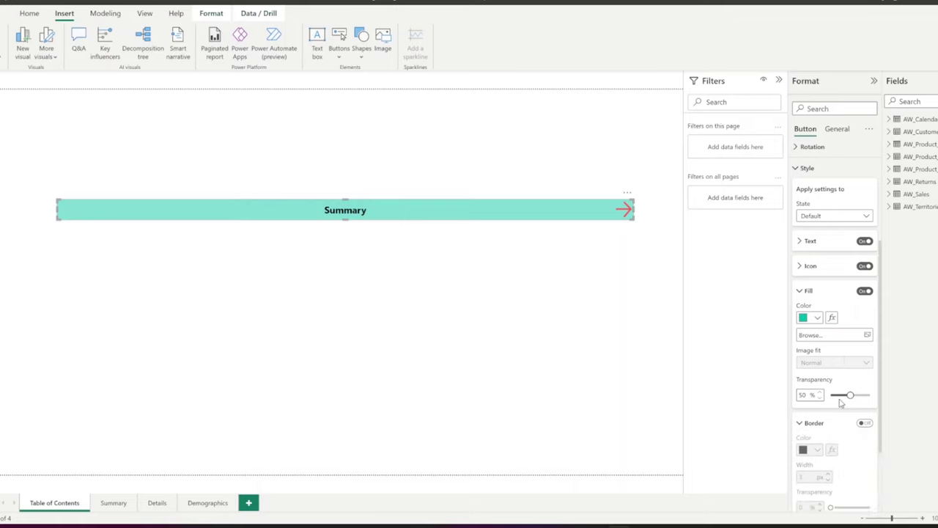
{"action": "scroll", "coordinate": [841, 402], "scroll_direction": "down", "scroll_amount": 3}
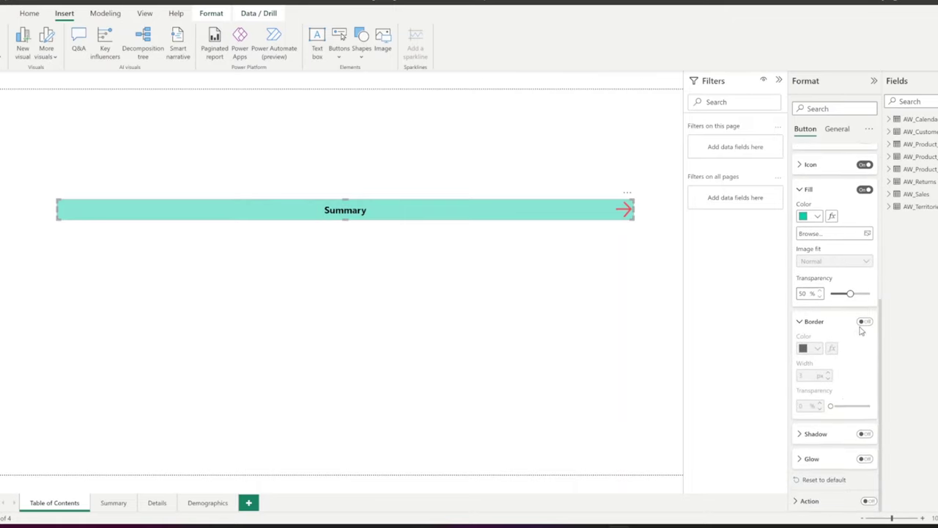
{"action": "left_click", "coordinate": [865, 322]}
{"action": "left_click", "coordinate": [818, 349]}
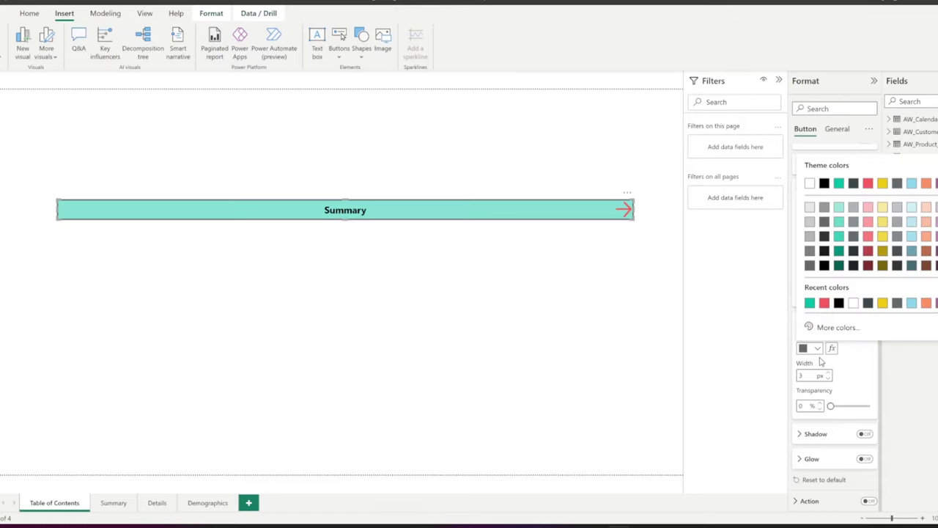
{"action": "left_click", "coordinate": [824, 185]}
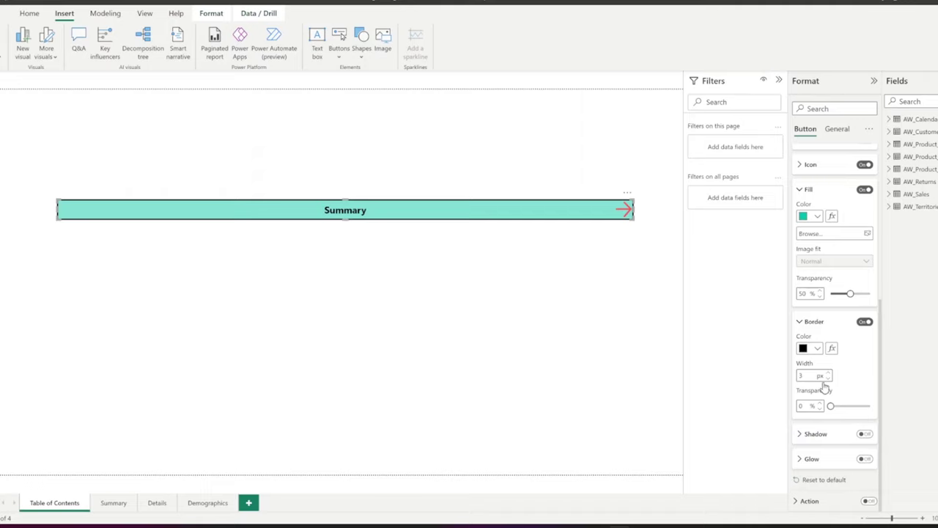
{"action": "left_click", "coordinate": [811, 324]}
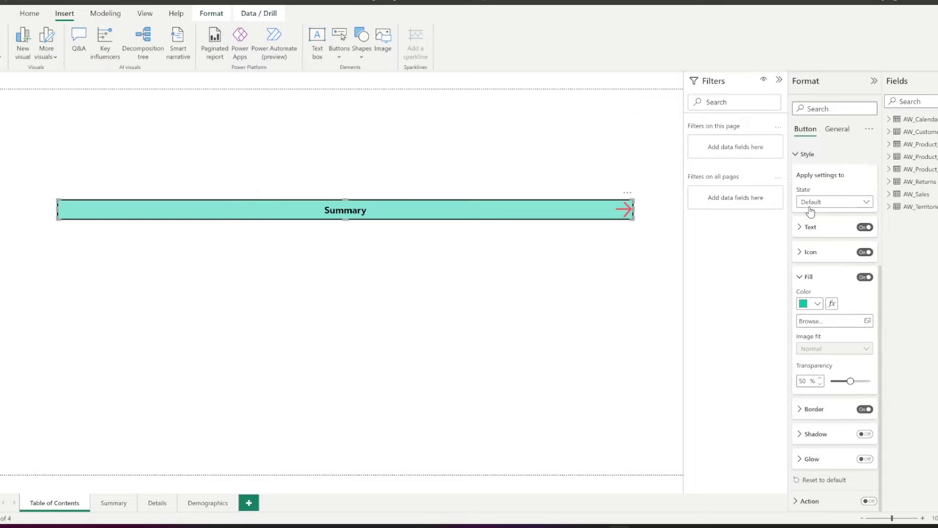
Switch on the Summary button's Action and show the action Type options.
{"action": "left_click", "coordinate": [804, 278]}
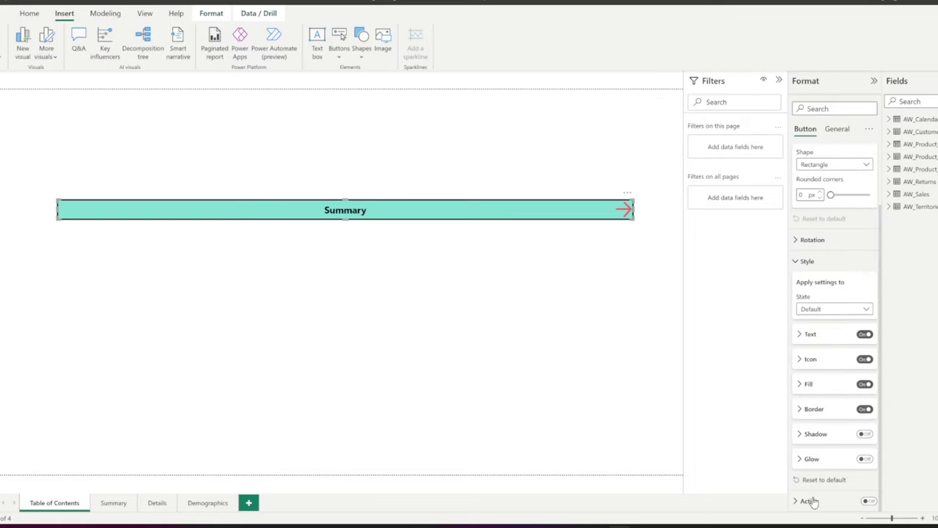
{"action": "scroll", "coordinate": [832, 444], "scroll_direction": "down", "scroll_amount": 3}
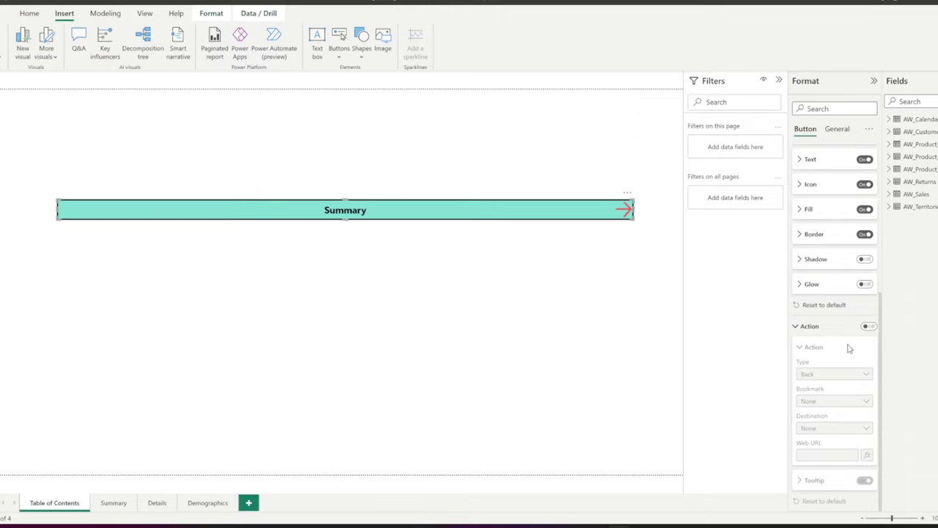
{"action": "left_click", "coordinate": [868, 327]}
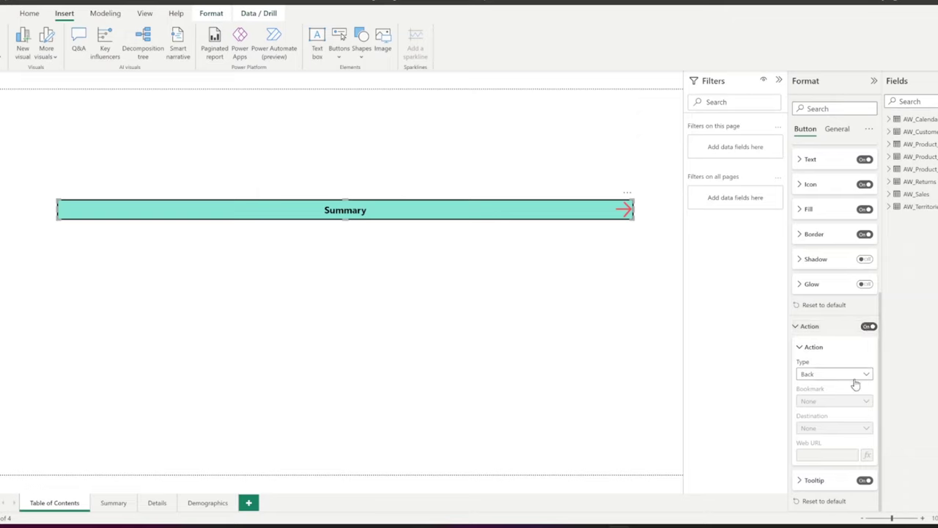
{"action": "left_click", "coordinate": [855, 375]}
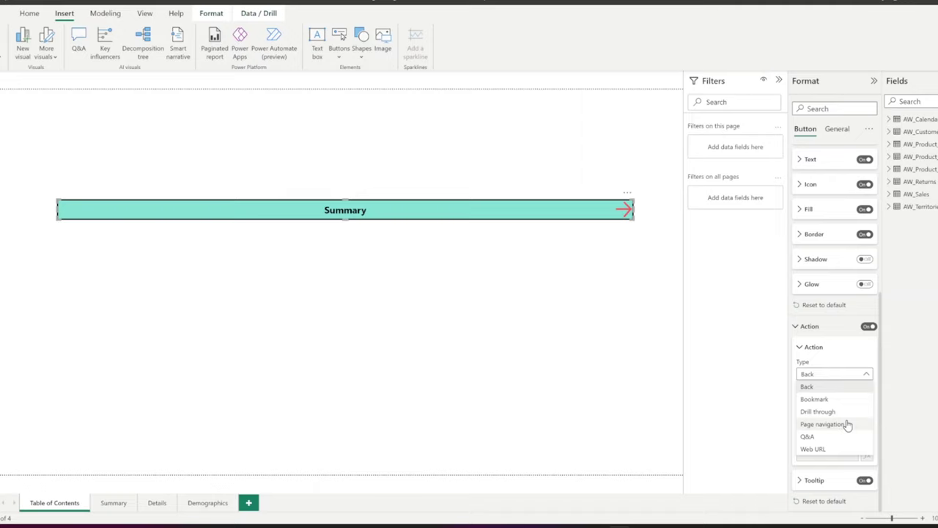
Set the button action to Page navigation with Summary as the destination.
{"action": "left_click", "coordinate": [849, 425]}
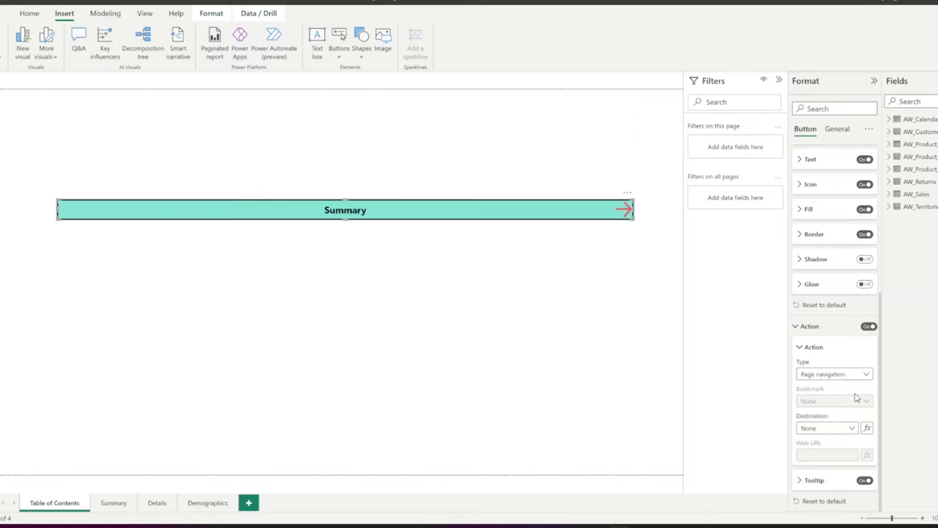
{"action": "left_click", "coordinate": [848, 431]}
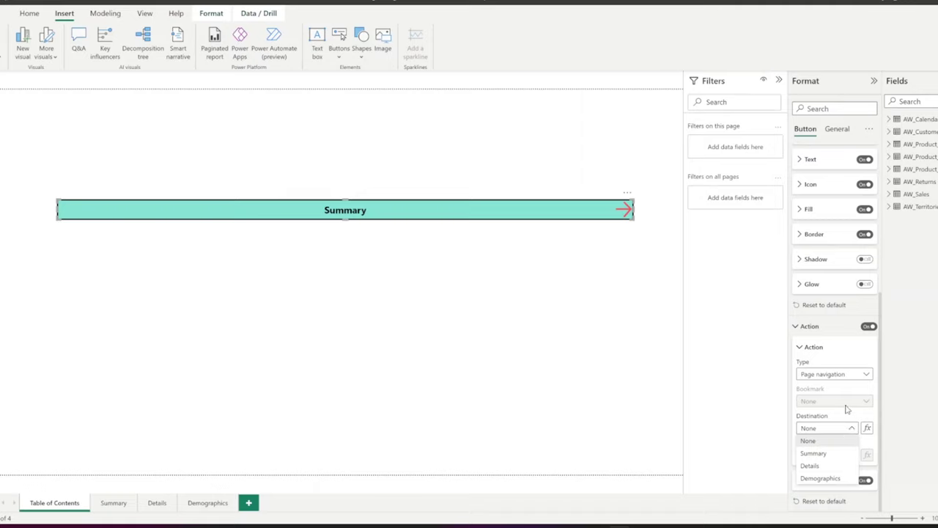
{"action": "left_click", "coordinate": [843, 454]}
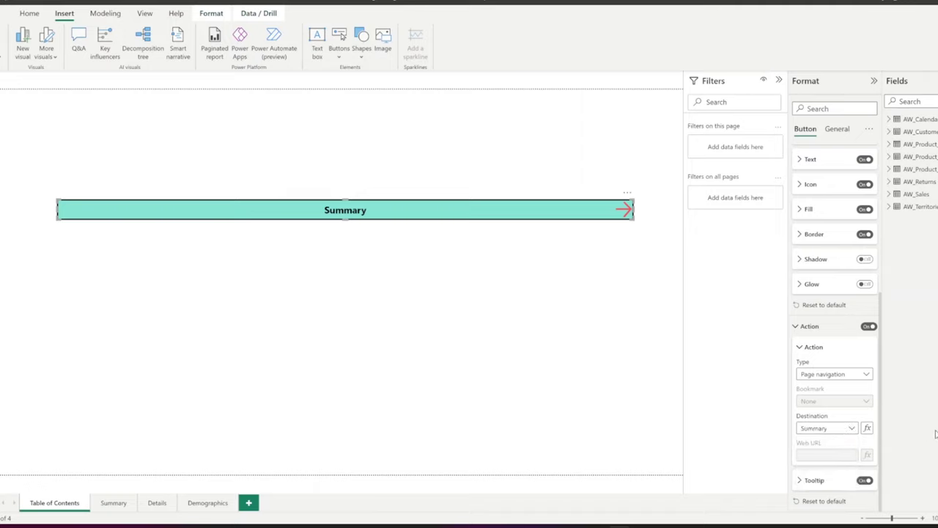
{"action": "left_click", "coordinate": [459, 260]}
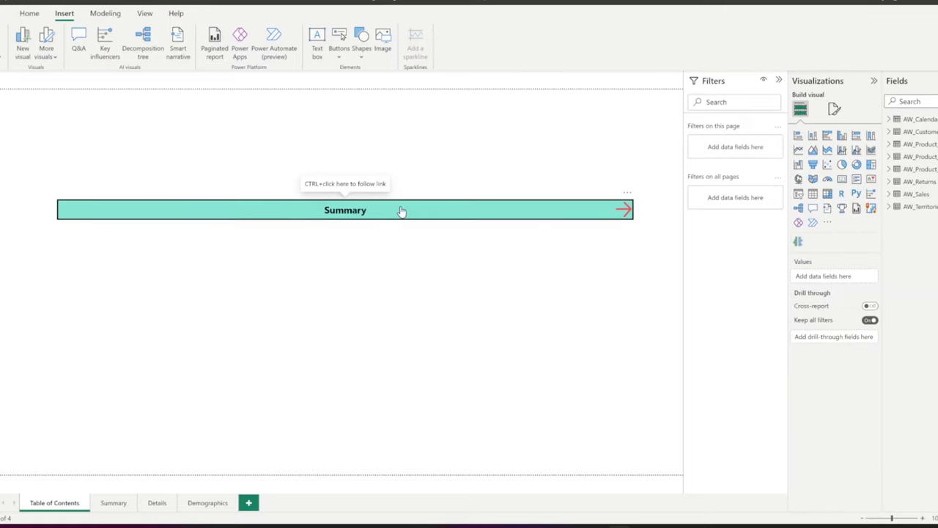
Duplicate the Summary button below it and point the copy at the Details page.
{"action": "left_click", "coordinate": [402, 212]}
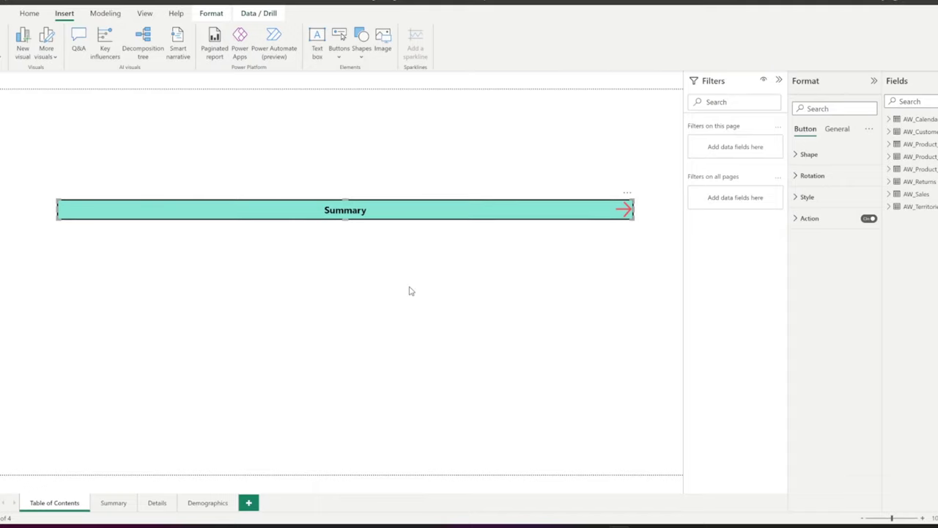
{"action": "left_click", "coordinate": [385, 176]}
{"action": "left_click_drag", "start_coordinate": [379, 220], "coordinate": [369, 250]}
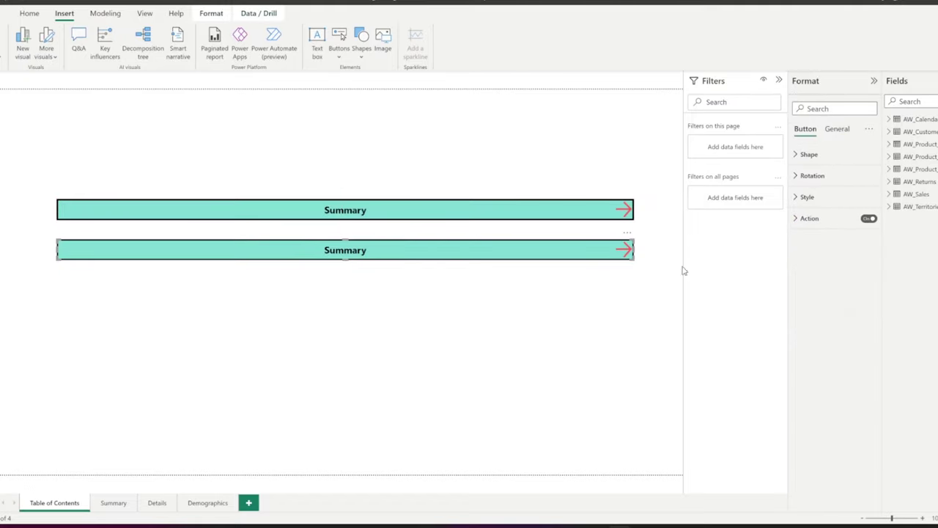
{"action": "left_click", "coordinate": [809, 219]}
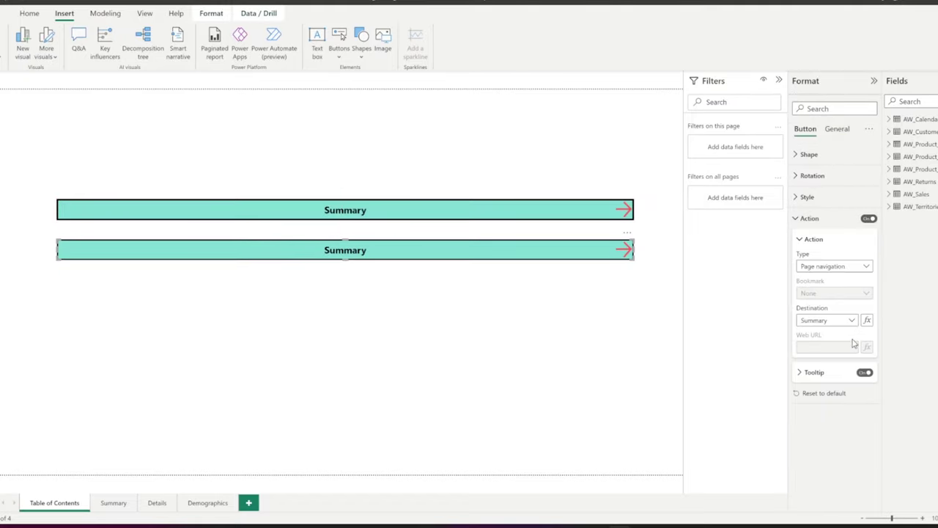
{"action": "left_click", "coordinate": [834, 320]}
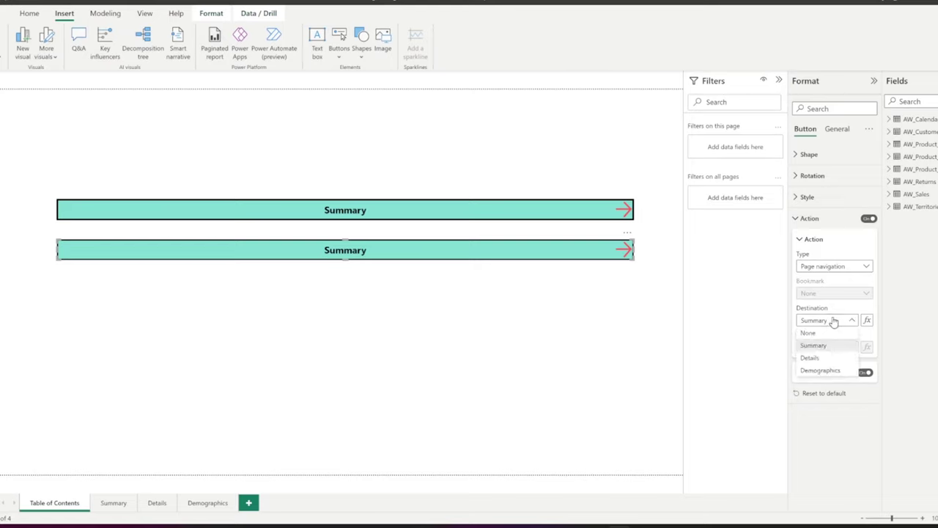
{"action": "left_click", "coordinate": [810, 357]}
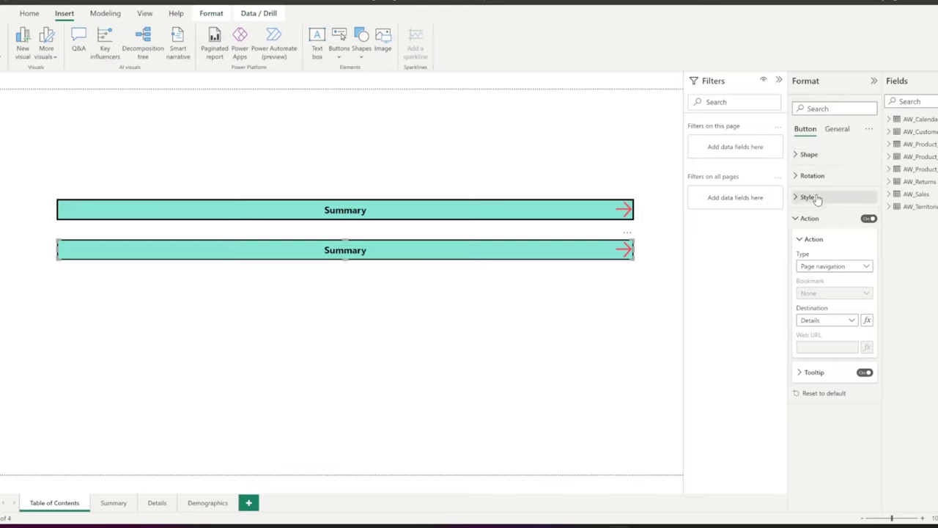
Relabel the copy 'Details' and paste another copy of it.
{"action": "left_click", "coordinate": [817, 199]}
{"action": "left_click", "coordinate": [840, 297]}
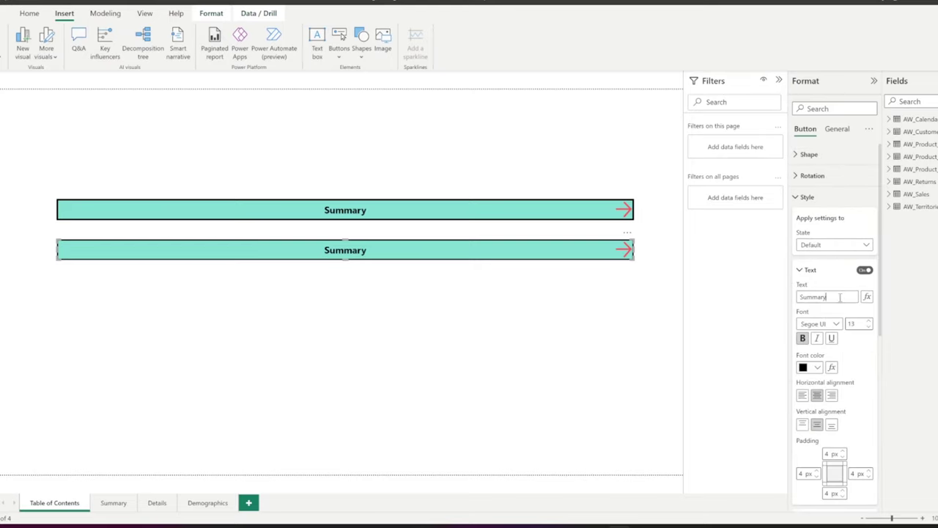
{"action": "double_click", "coordinate": [841, 297]}
{"action": "type", "text": "Deta"}
{"action": "key", "text": "BackSpace"}
{"action": "type", "text": "tails"}
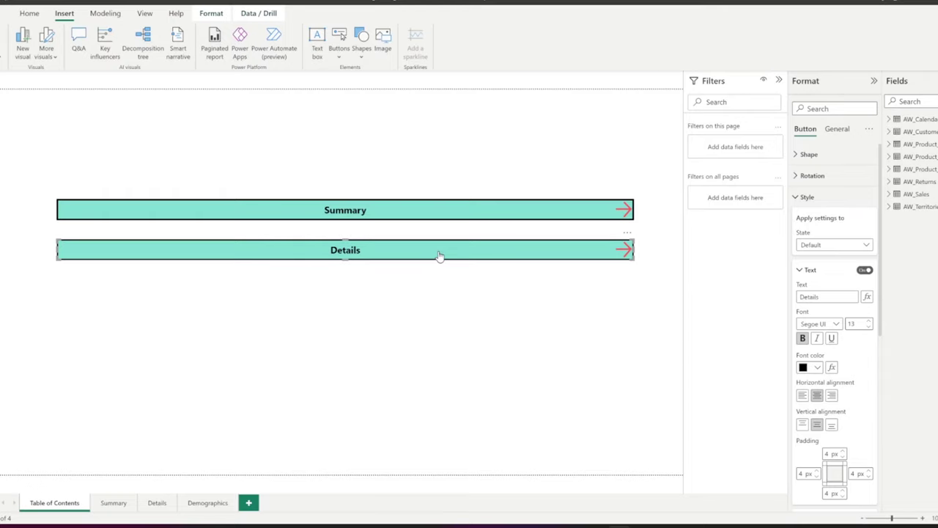
{"action": "key", "text": "ctrl+v"}
Move the copied button into a third row and relabel it 'Demographics'.
{"action": "left_click_drag", "start_coordinate": [422, 272], "coordinate": [417, 293]}
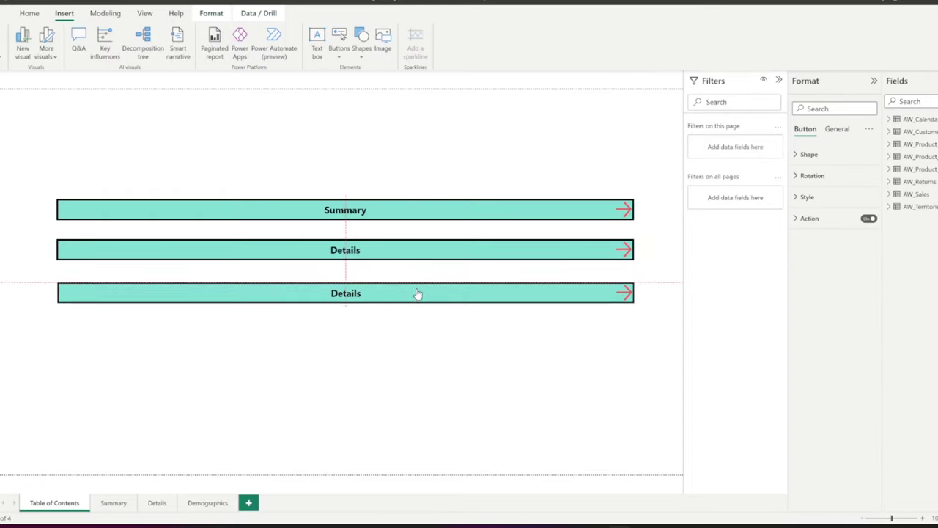
{"action": "left_click", "coordinate": [821, 200]}
{"action": "double_click", "coordinate": [824, 297]}
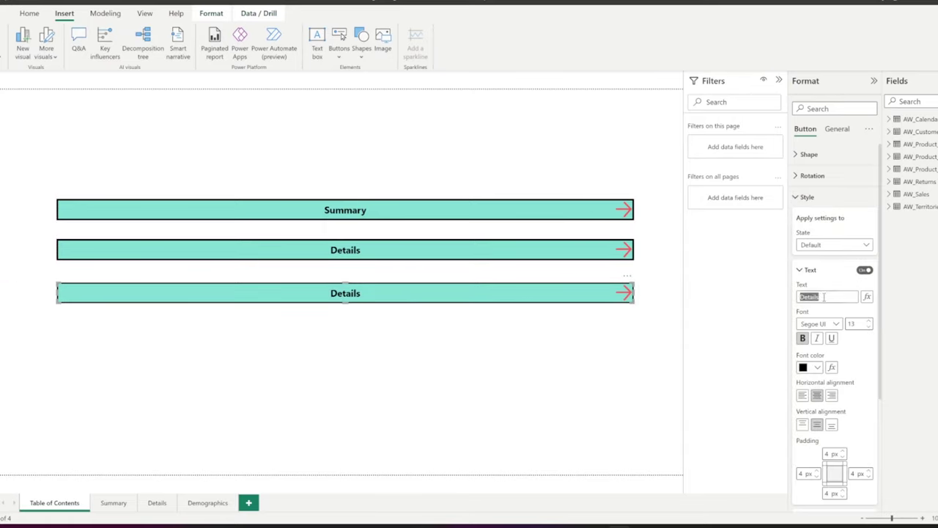
{"action": "type", "text": "Demographics"}
Set the third button's navigation destination to the Demographics page.
{"action": "scroll", "coordinate": [839, 424], "scroll_direction": "down", "scroll_amount": 1}
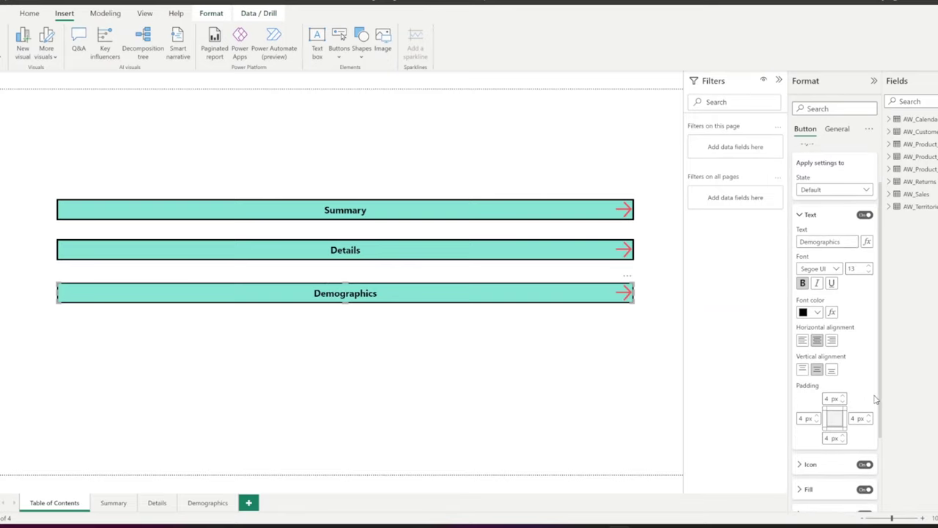
{"action": "scroll", "coordinate": [879, 400], "scroll_direction": "down", "scroll_amount": 2}
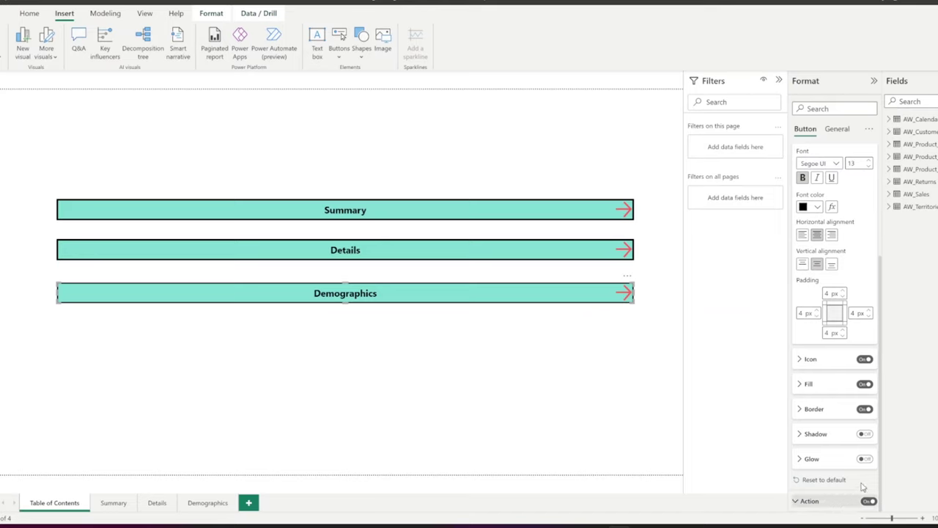
{"action": "scroll", "coordinate": [880, 422], "scroll_direction": "down", "scroll_amount": 3}
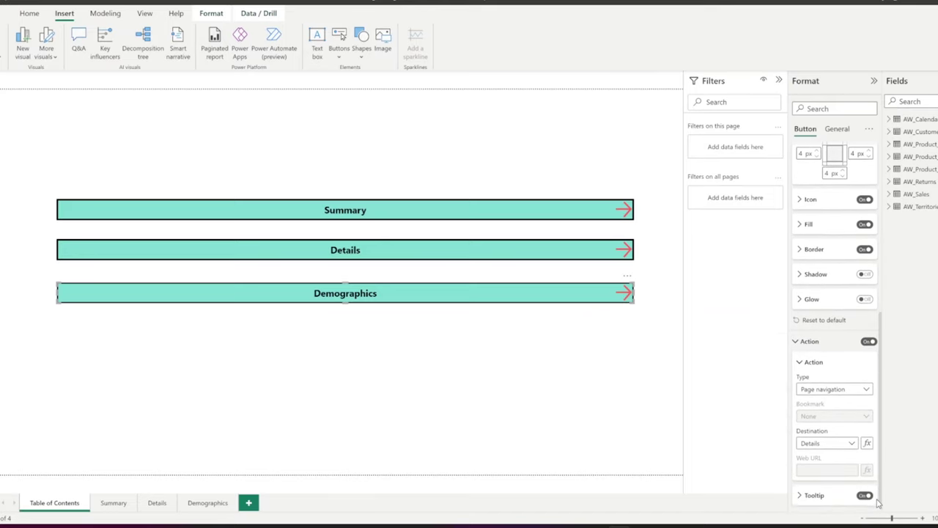
{"action": "left_click", "coordinate": [844, 445]}
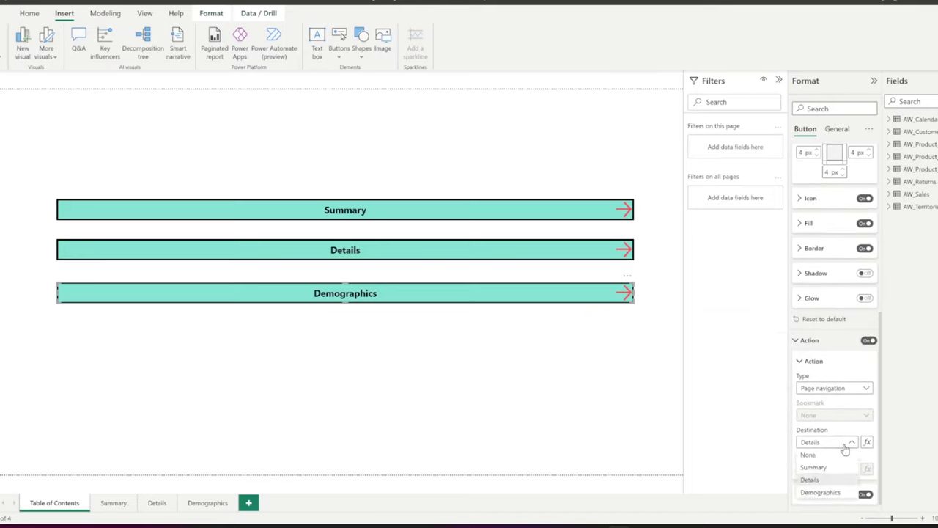
{"action": "left_click", "coordinate": [821, 493]}
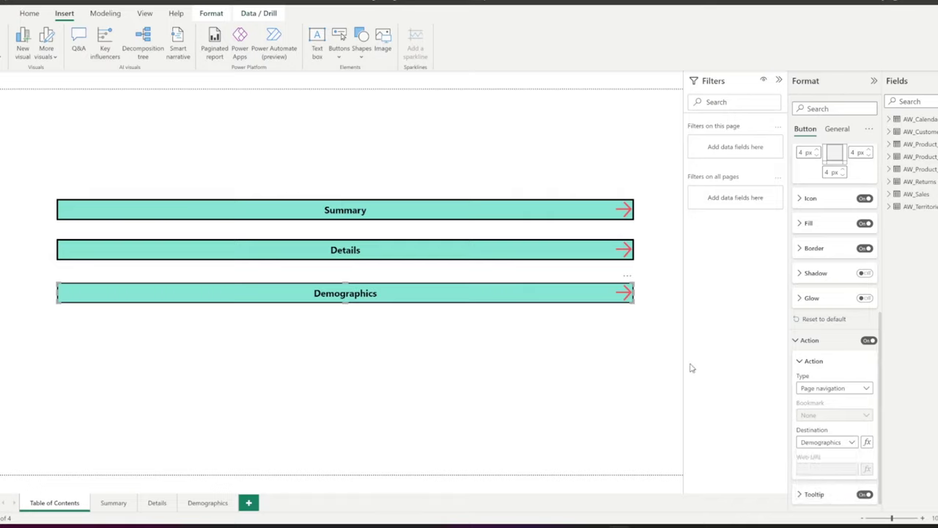
{"action": "left_click", "coordinate": [627, 385]}
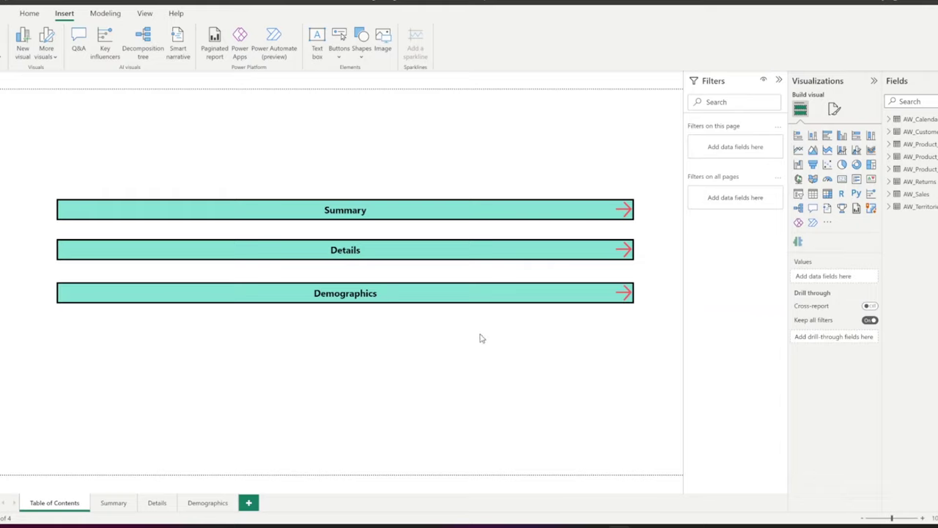
Ctrl+click the Summary button on the Table of Contents page to test its link.
{"action": "left_click", "coordinate": [391, 211], "text": "ctrl"}
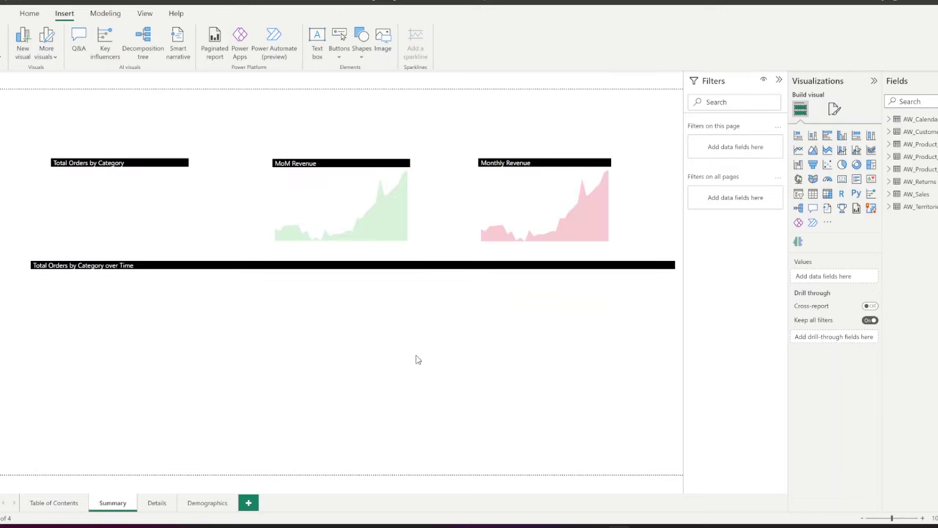